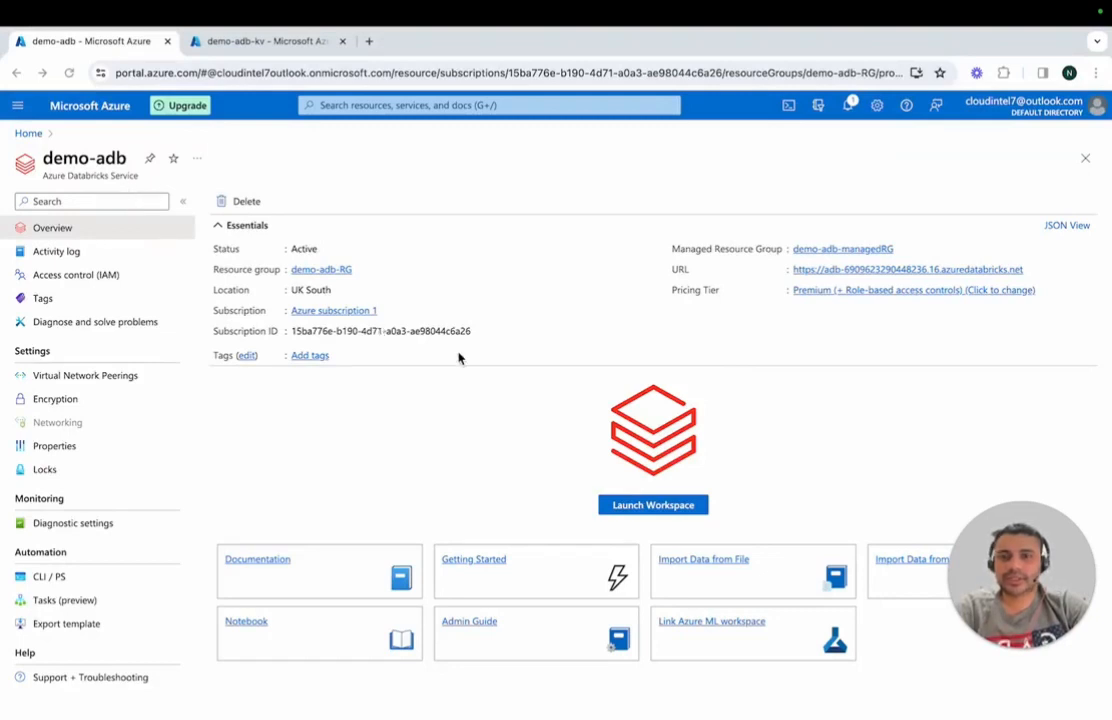
Step: Launch the demo-adb Databricks workspace and open the "Azure KeyValt Backed Scopes" notebook from the Shared workspace folder
left_click(652, 506)
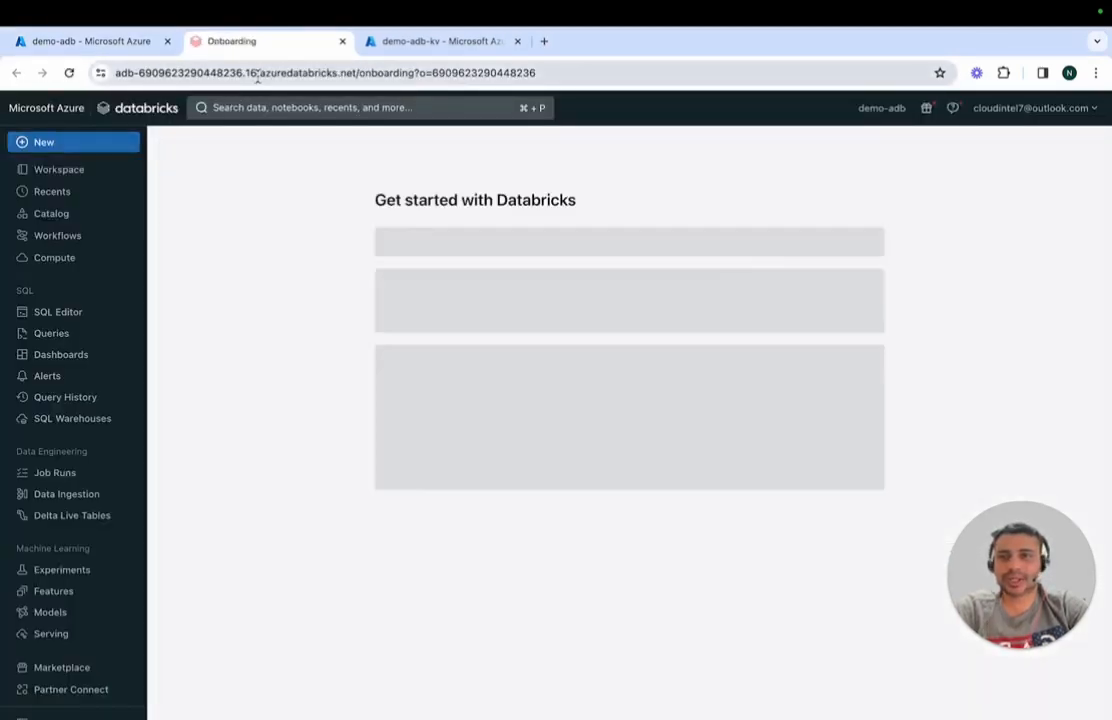
left_click(88, 174)
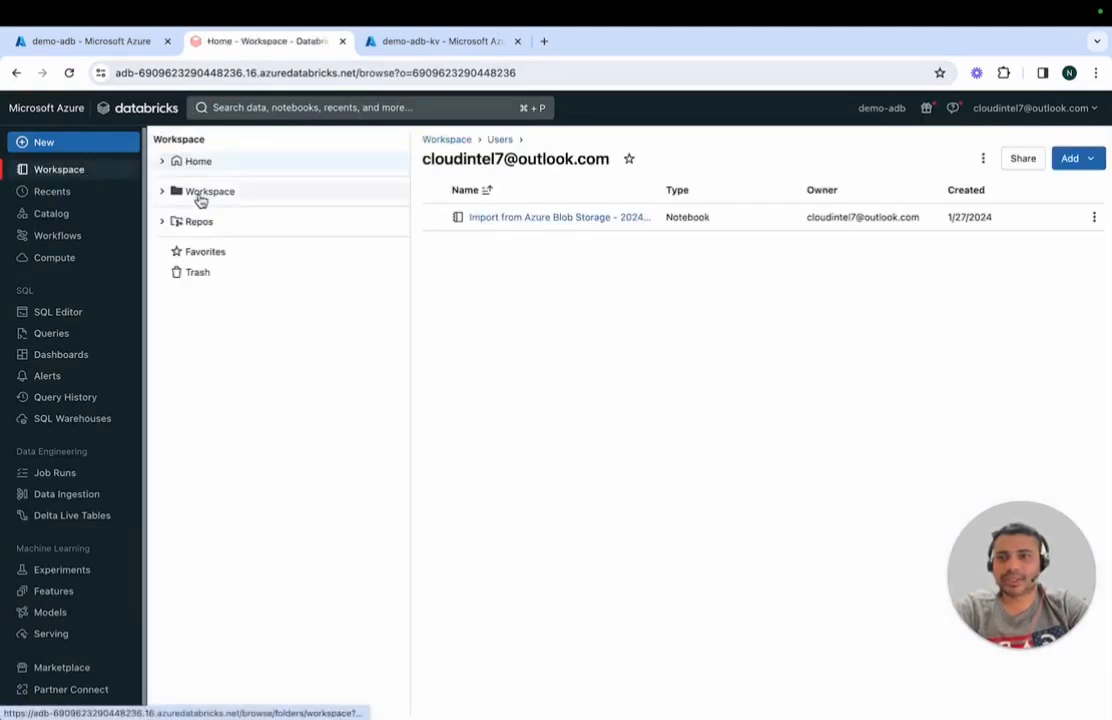
left_click(201, 196)
left_click(211, 210)
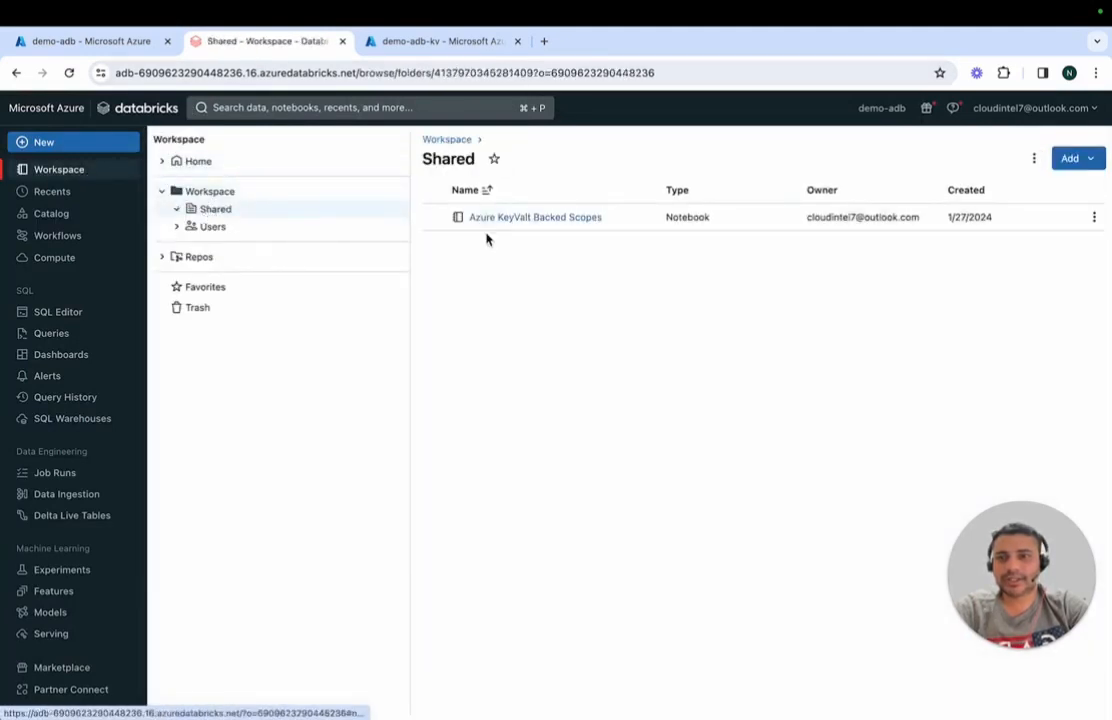
left_click(509, 220)
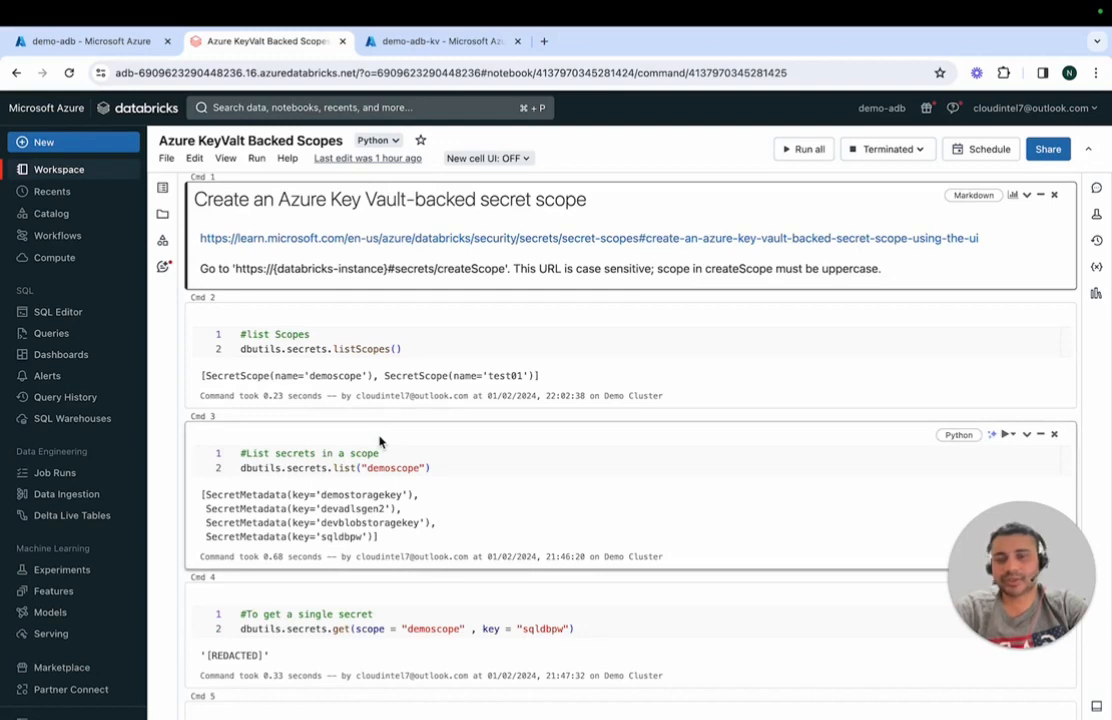
Step: Open the notebook's linked documentation on Key Vault-backed secret scopes and compare its createScope URL pattern with the workspace's own address
left_click(345, 238)
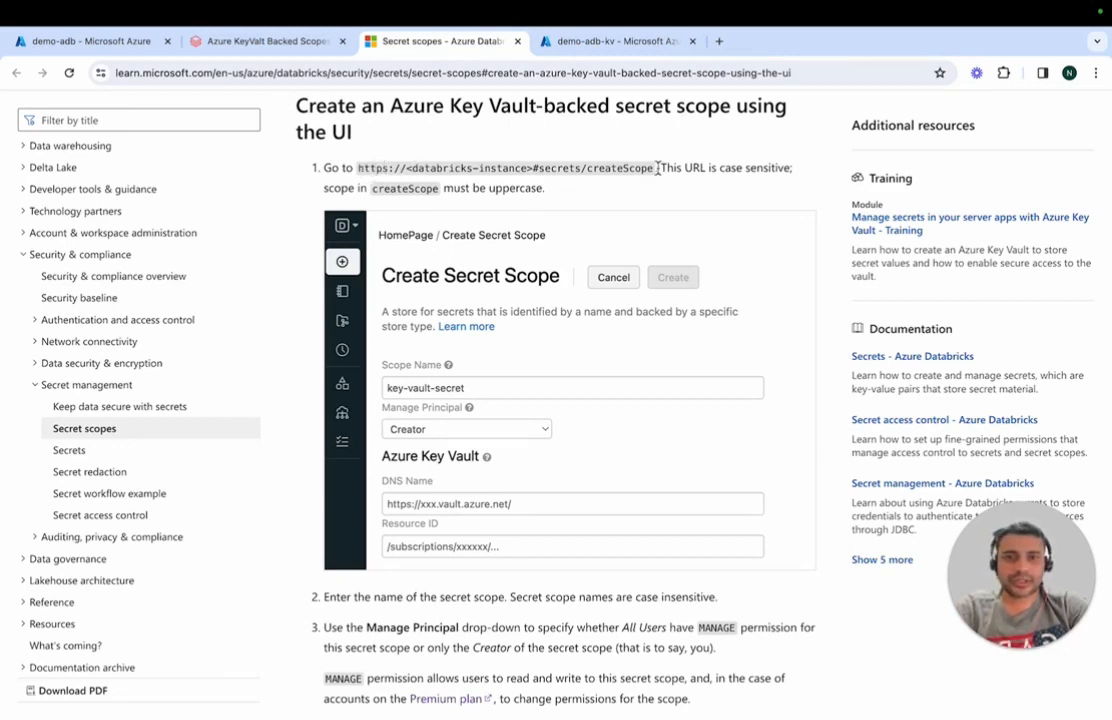
double_click(484, 168)
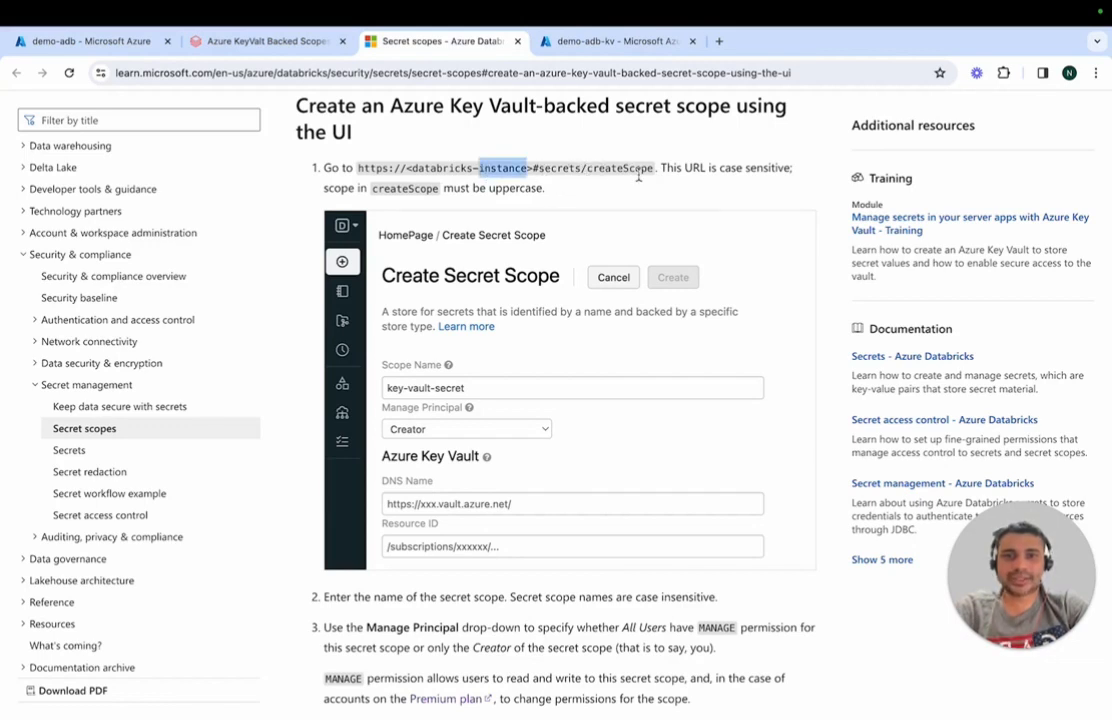
left_click(601, 178)
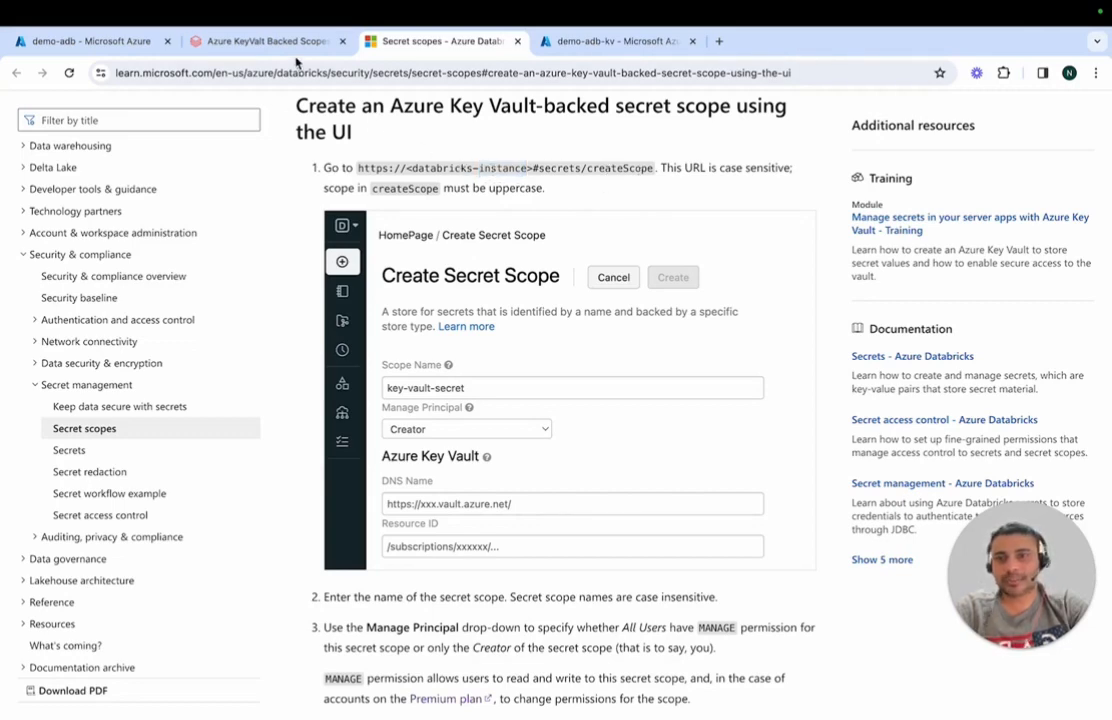
left_click(256, 42)
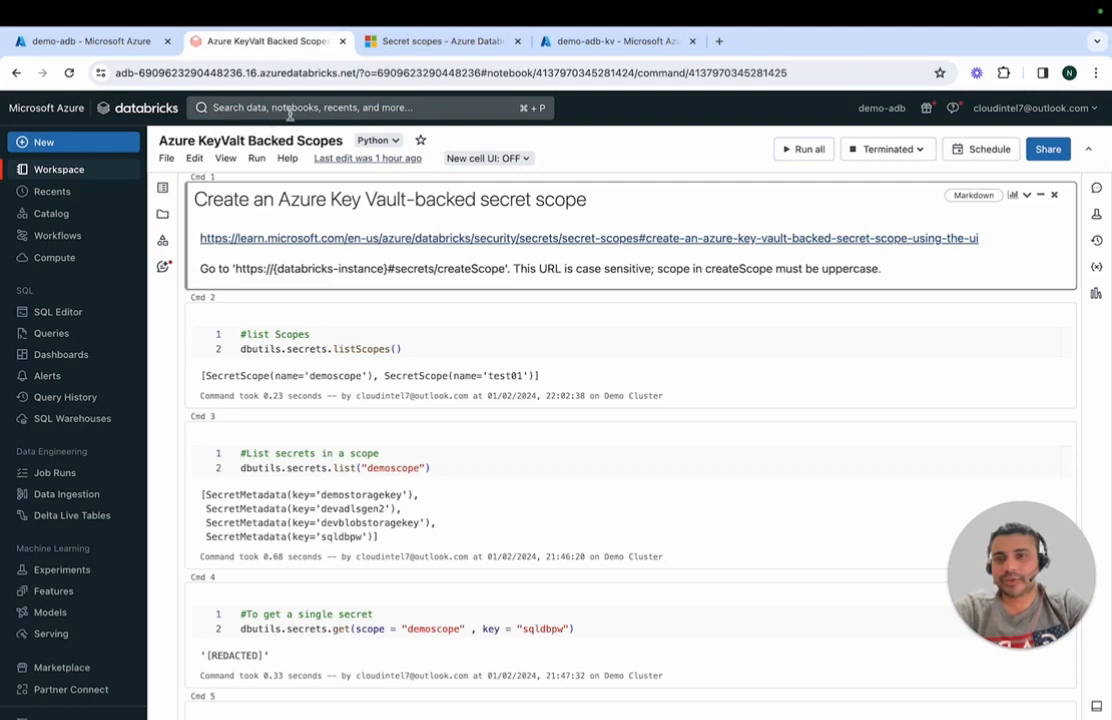
left_click(323, 73)
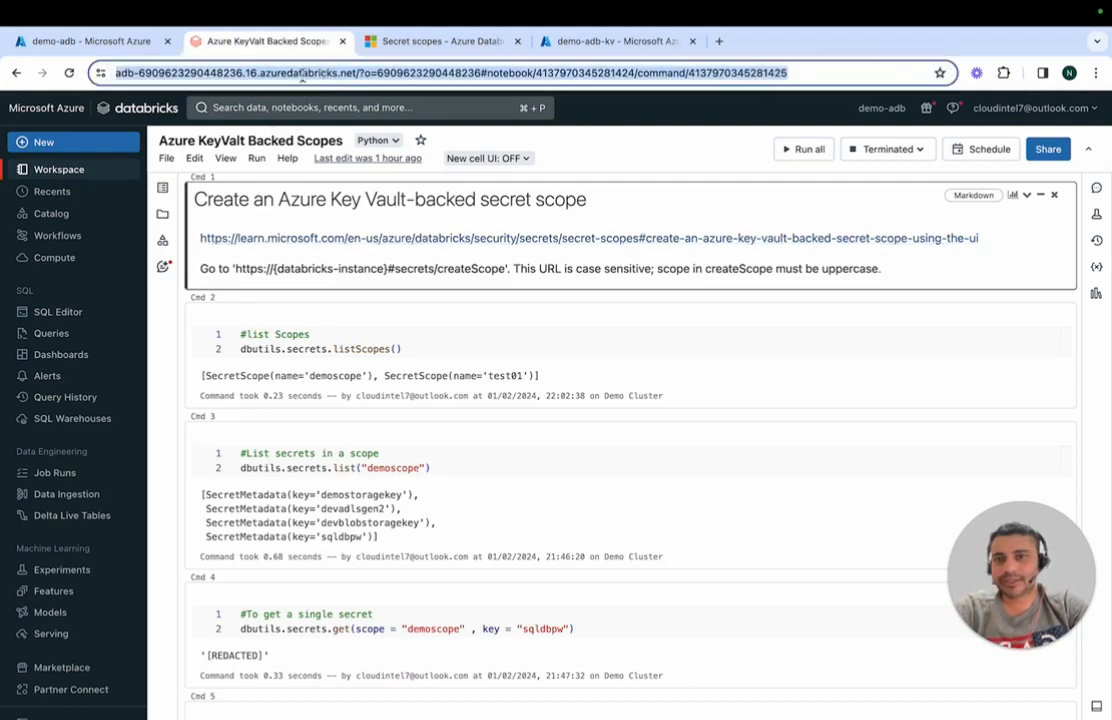
left_click(252, 72)
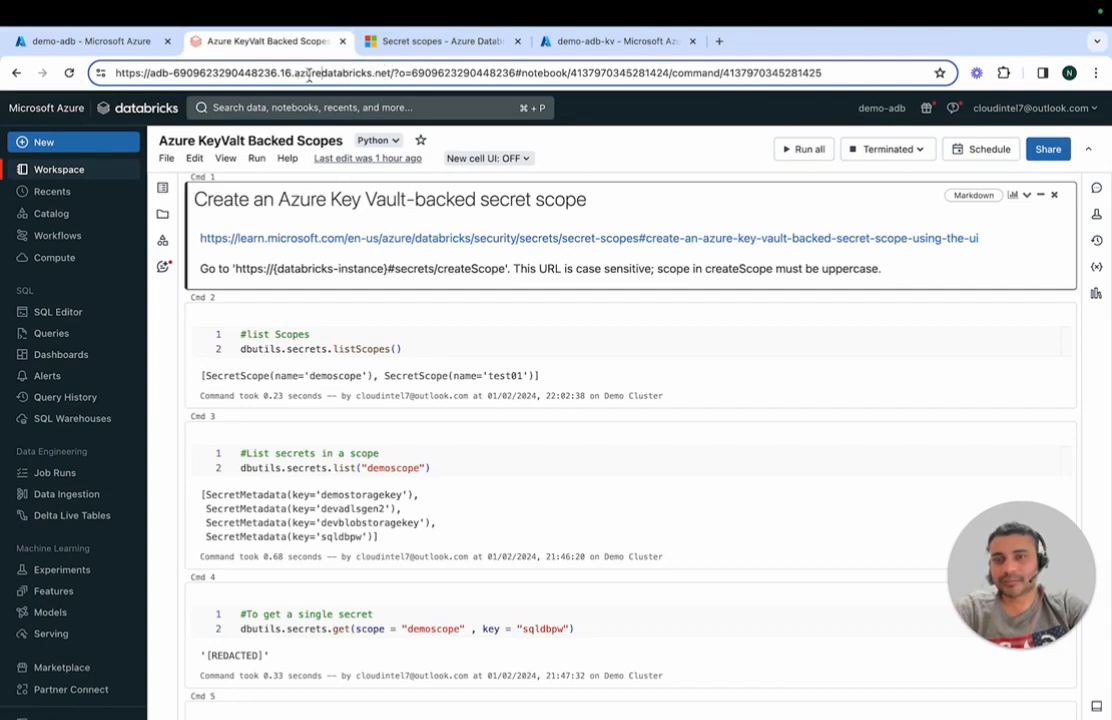
Step: Copy the workspace URL from the demo-adb overview in the Azure portal and load it in a new browser tab with #secrets/createScope appended
left_click(88, 42)
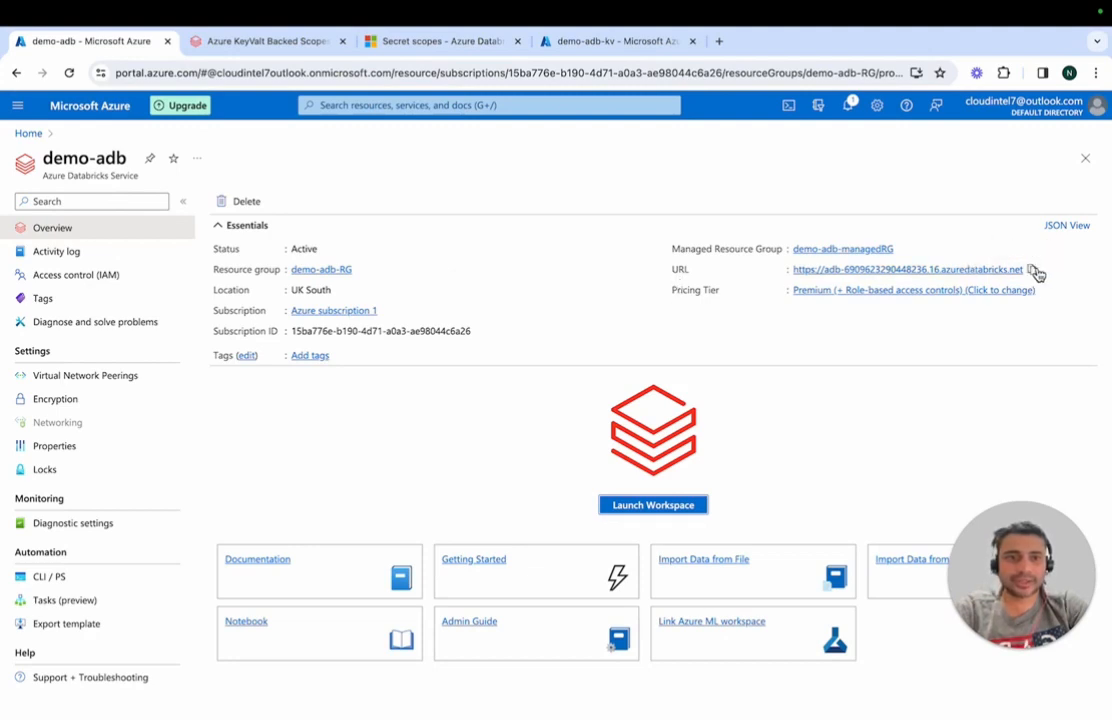
left_click(1033, 270)
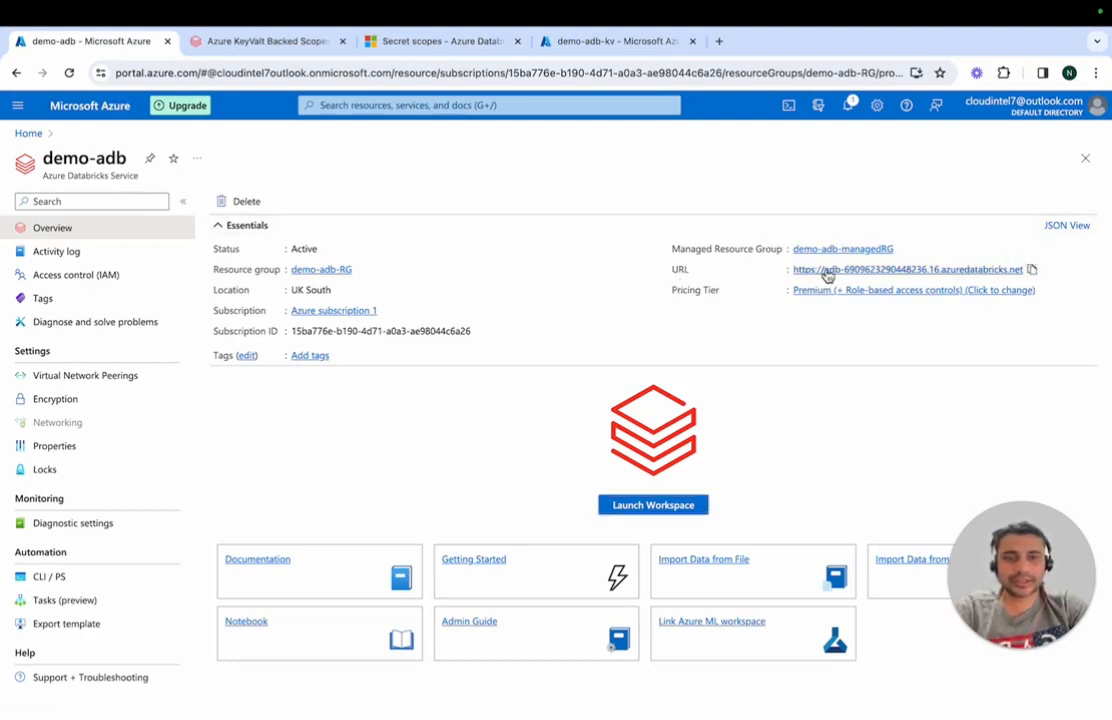
left_click(719, 41)
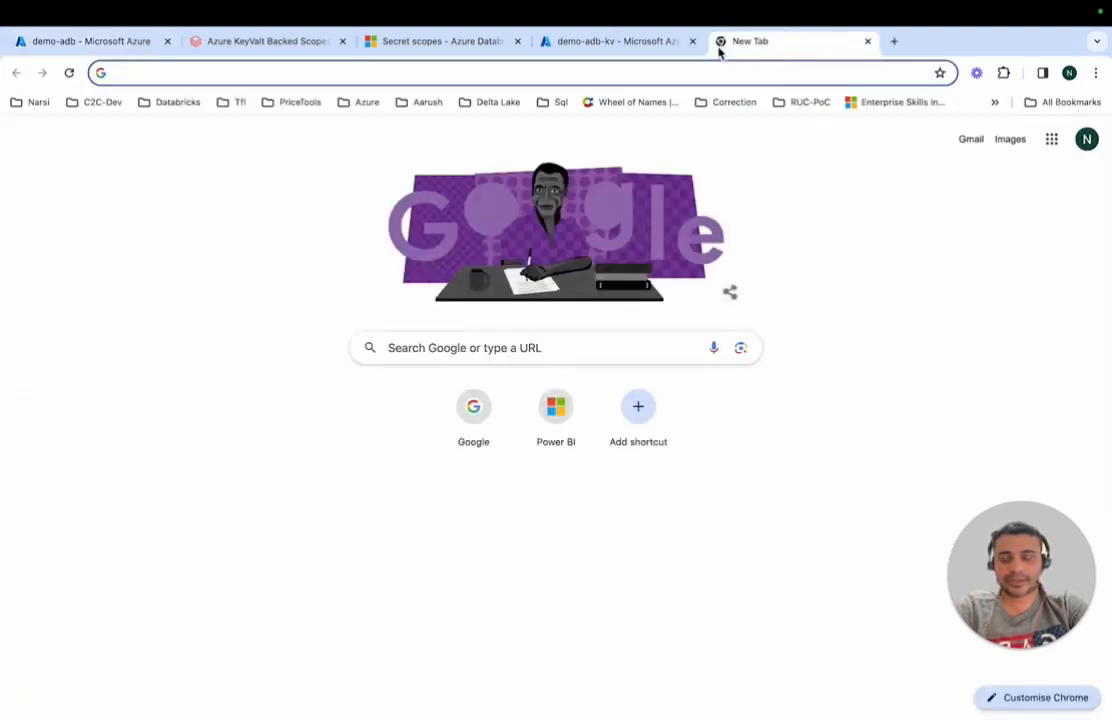
key("ctrl+v")
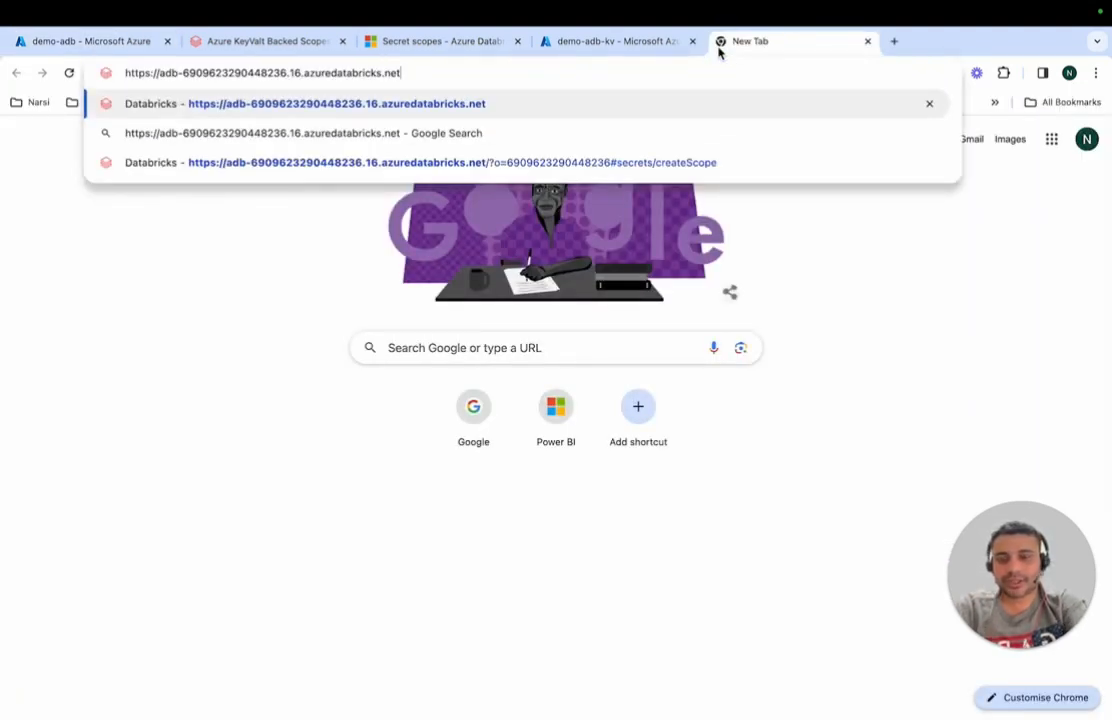
type("#")
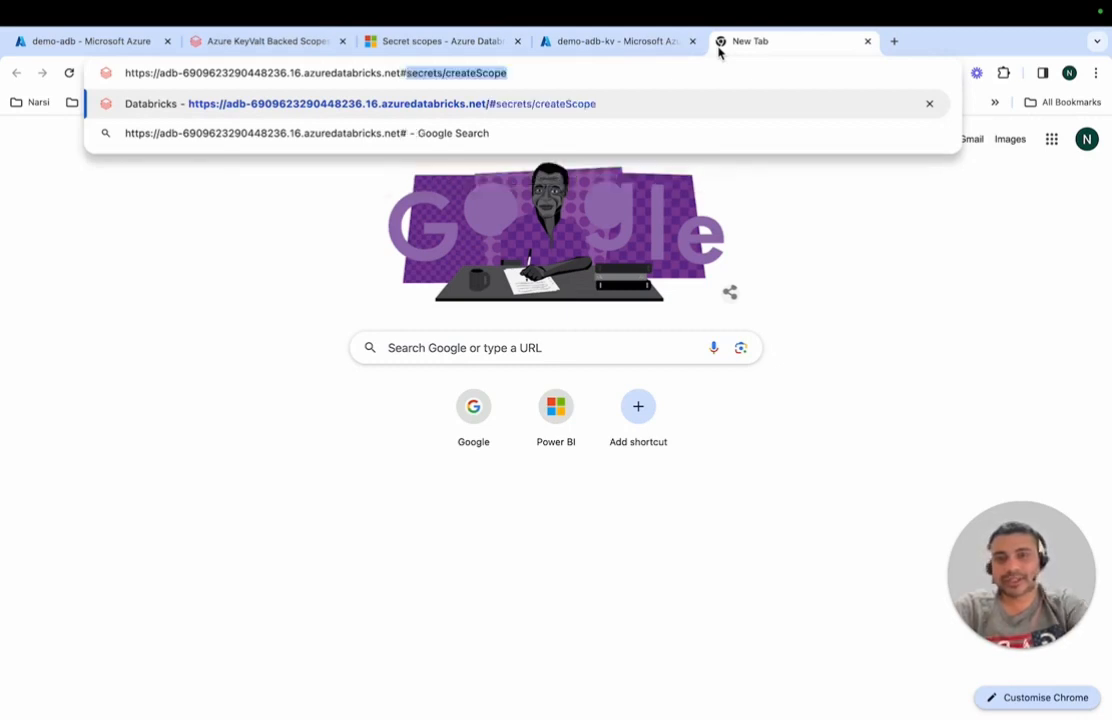
key("Right")
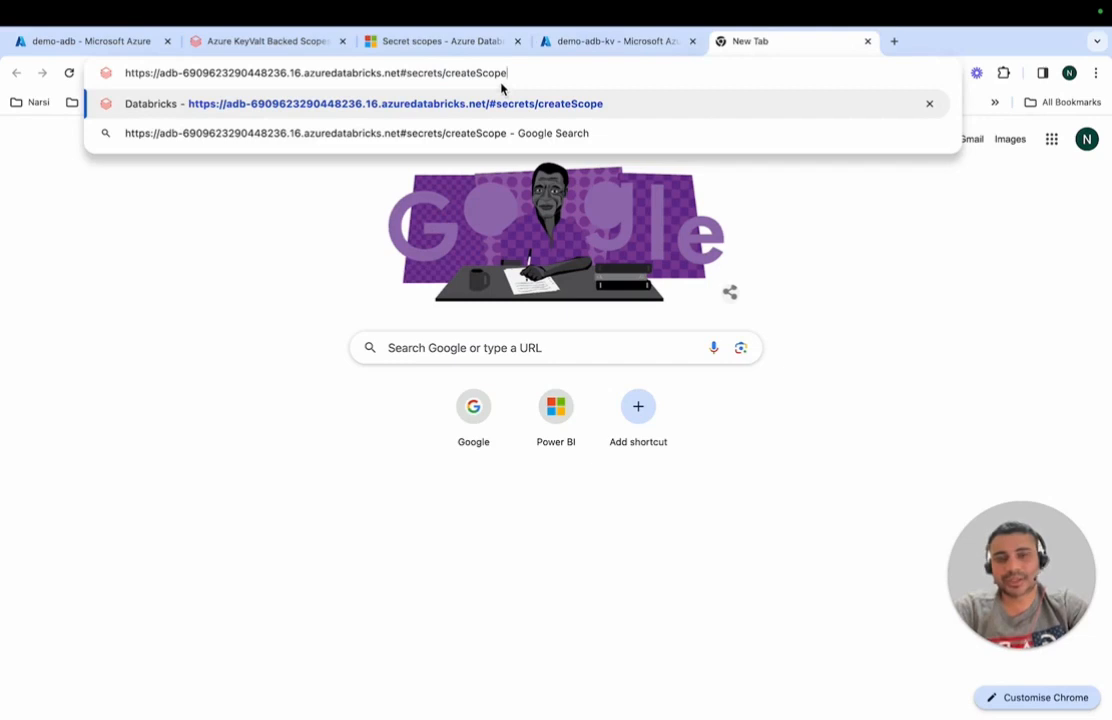
key("Return")
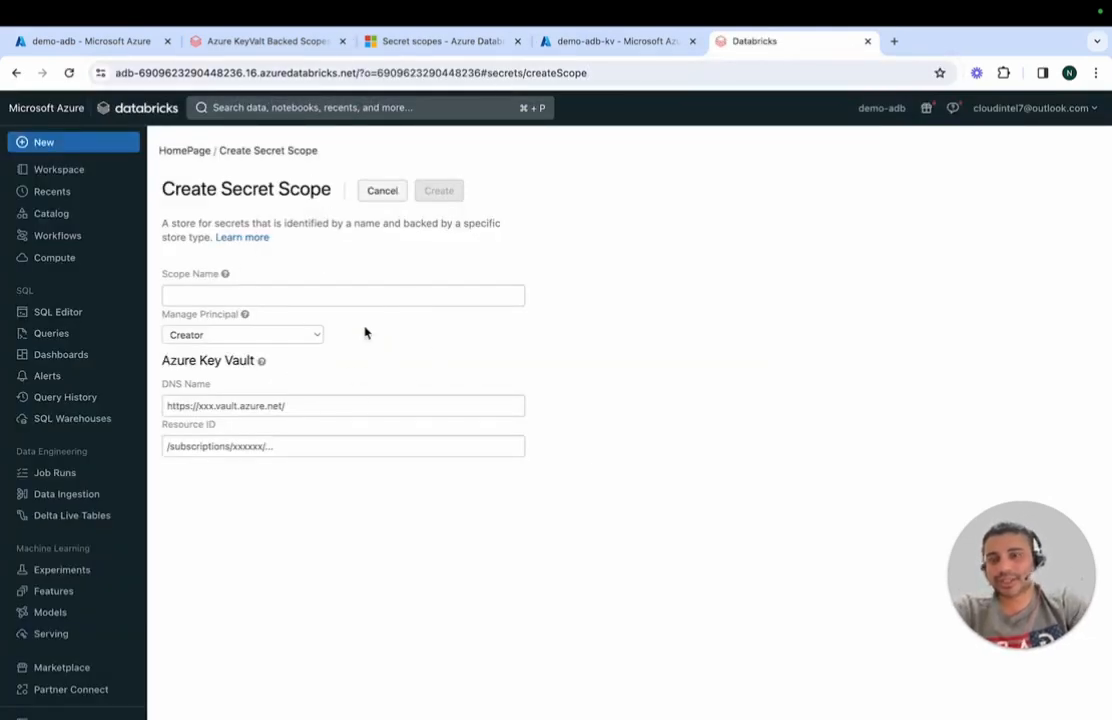
Step: Name the secret scope demoscope7 and set its manage principal to All Users
left_click(288, 296)
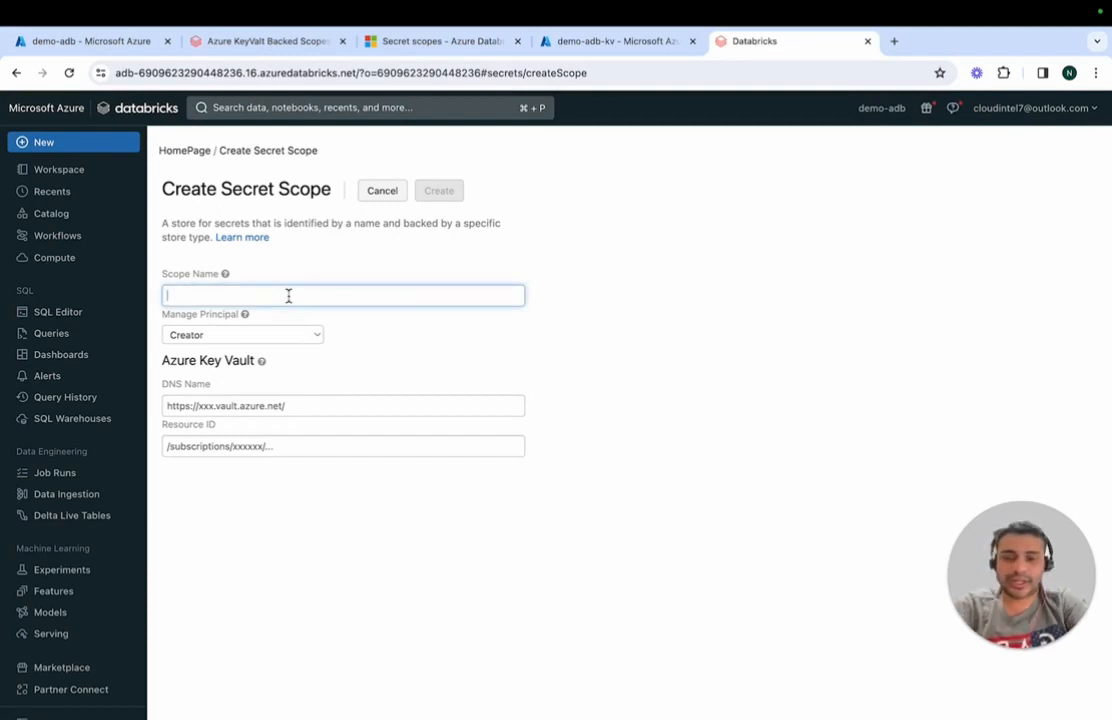
type("de")
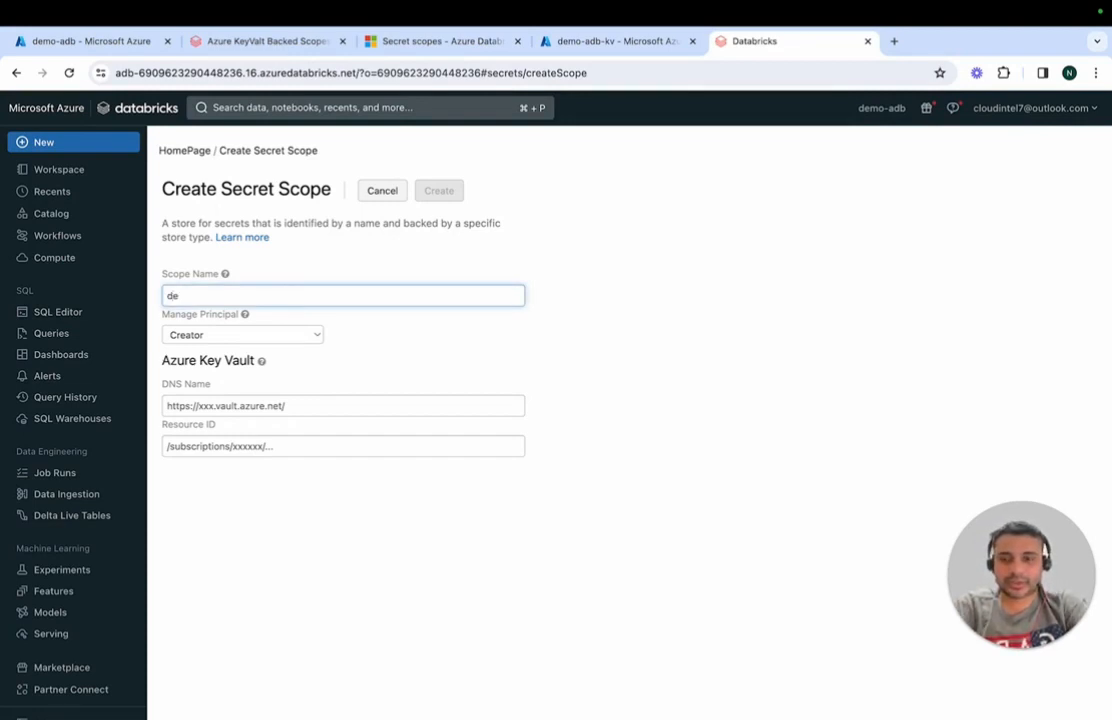
type("moscope7")
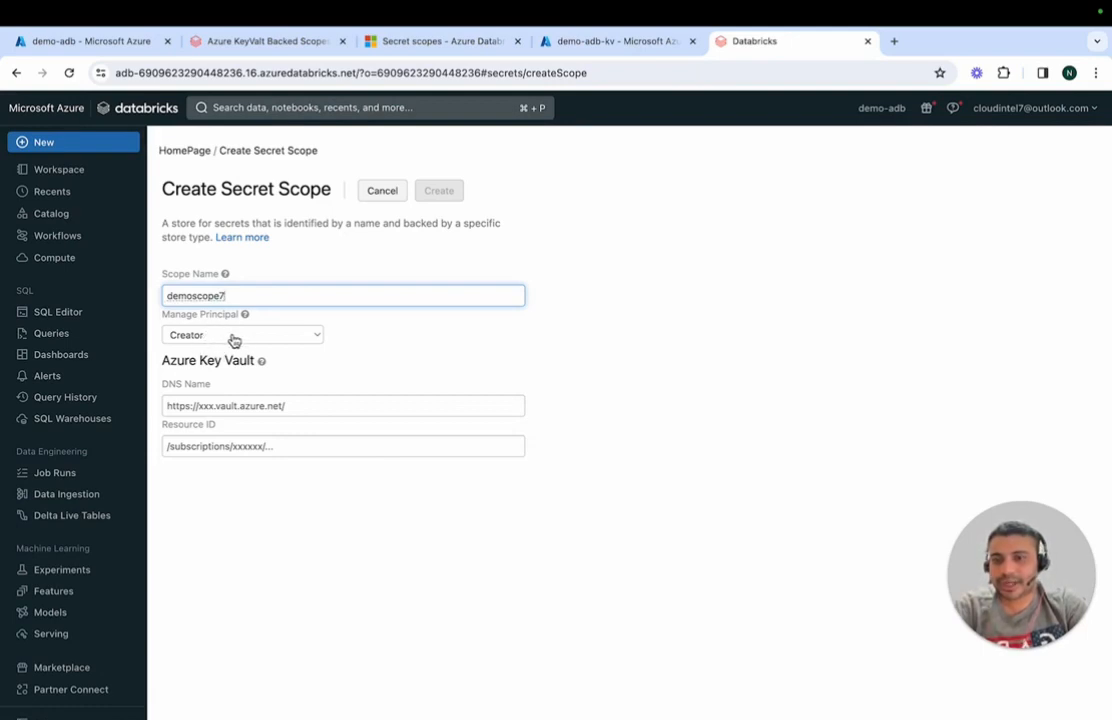
left_click(234, 341)
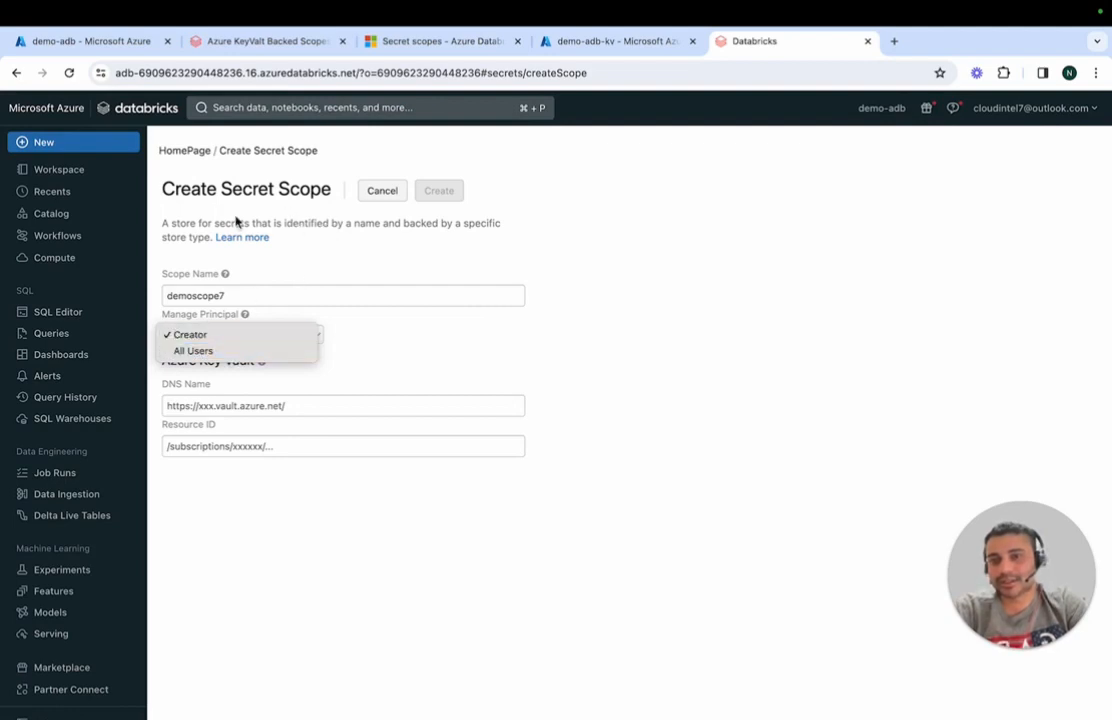
left_click(270, 351)
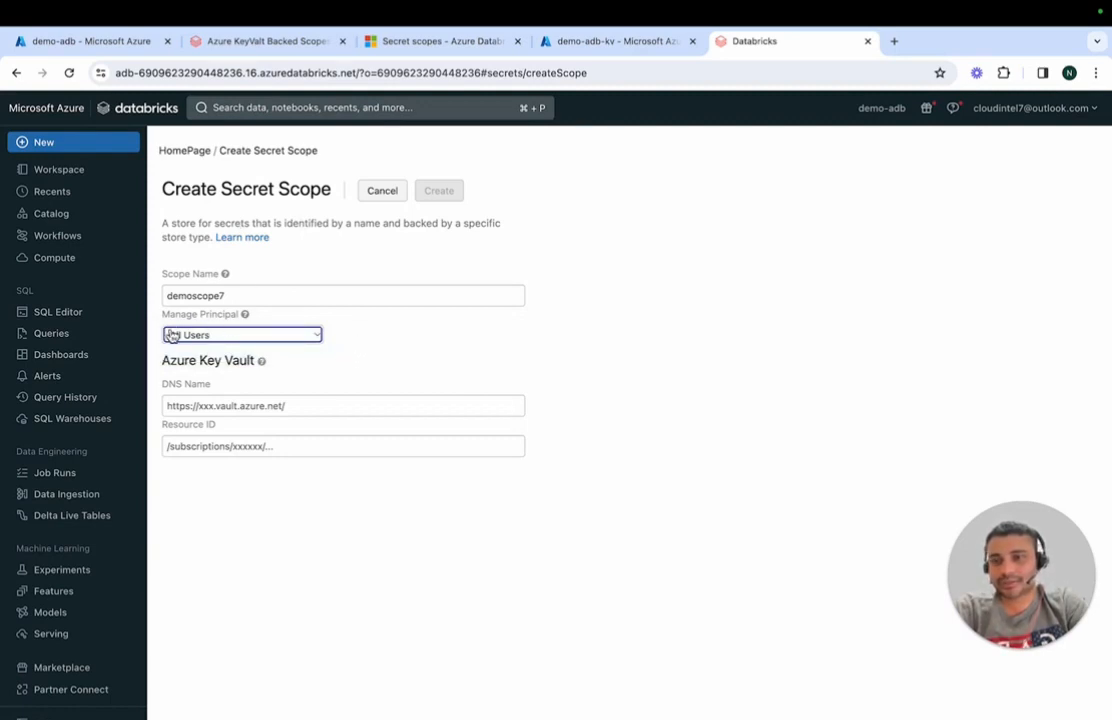
mouse_move(215, 332)
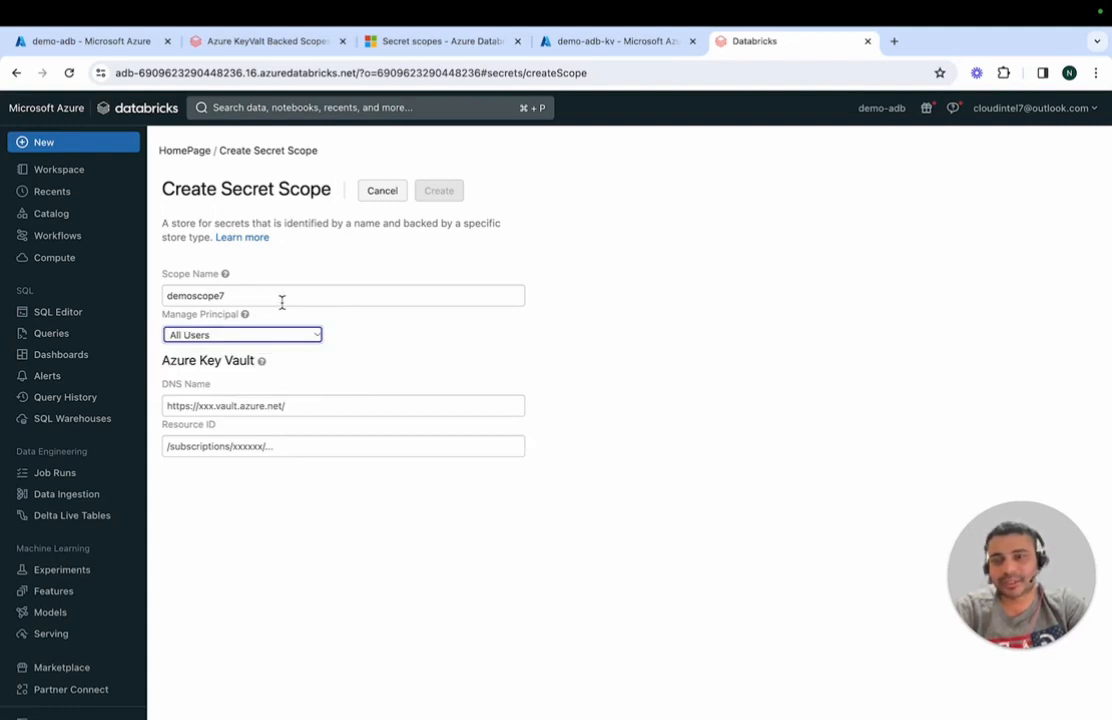
left_click(394, 371)
left_click(307, 401)
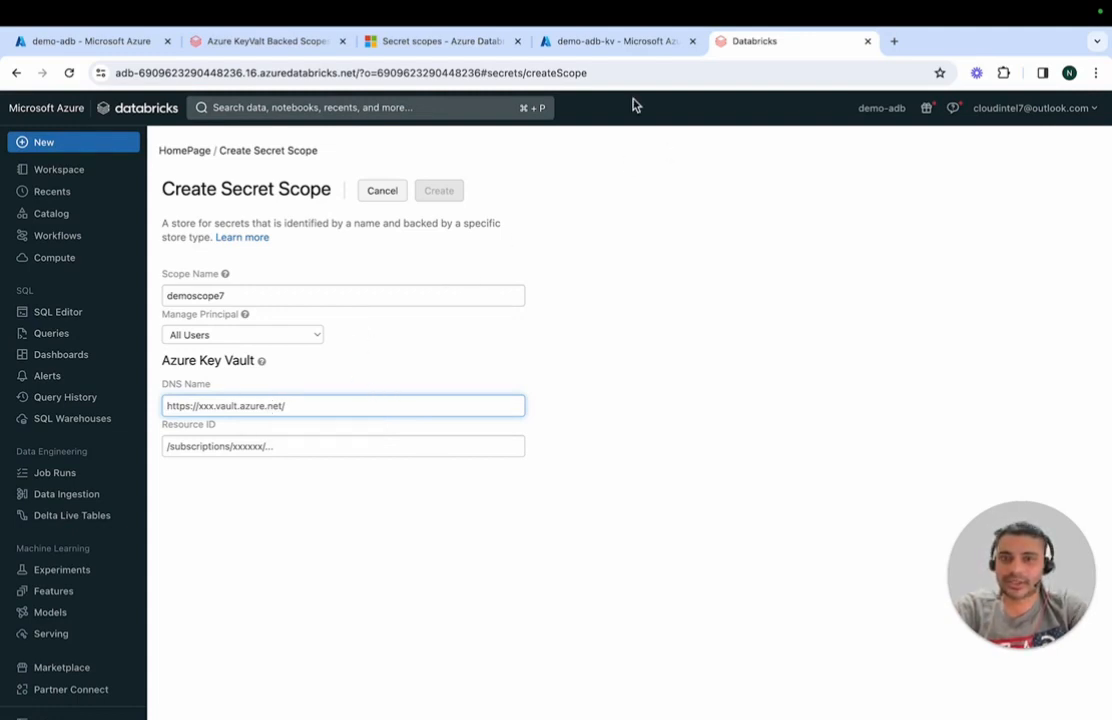
left_click(625, 48)
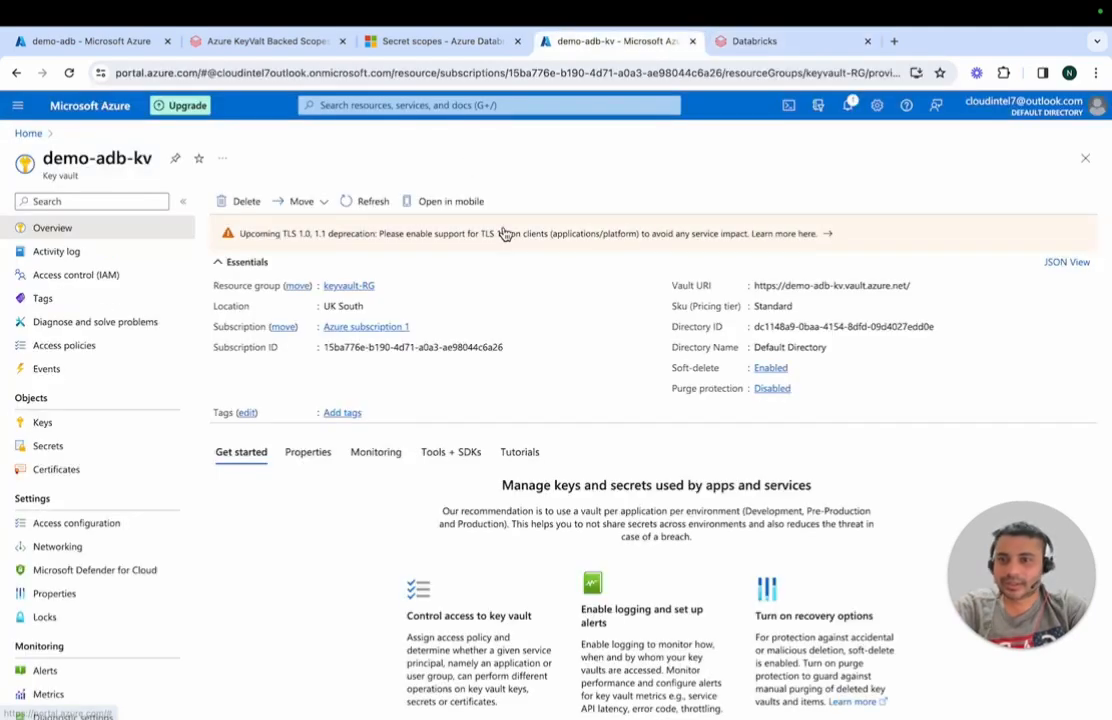
left_click(64, 602)
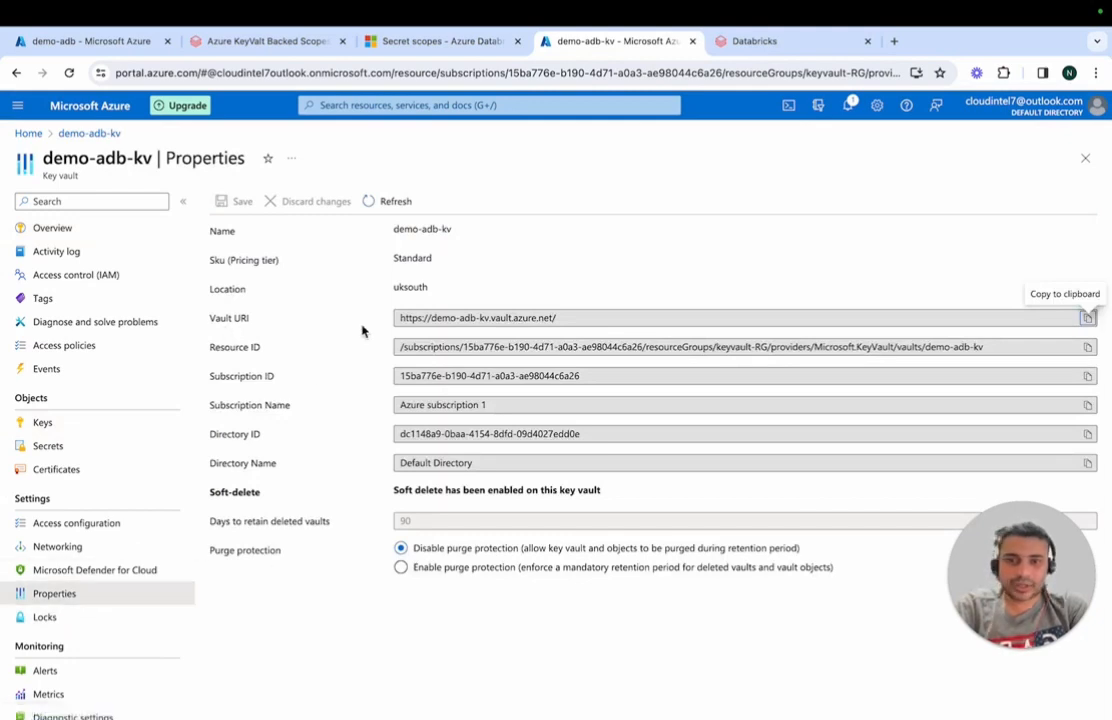
left_click(1088, 320)
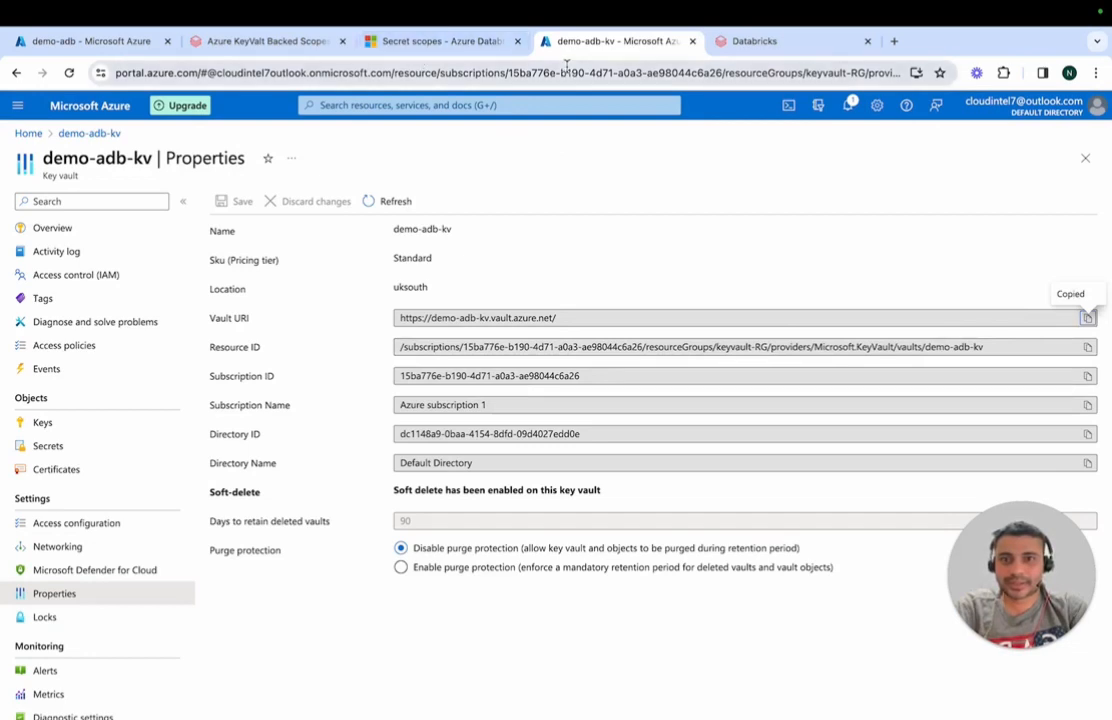
left_click(750, 41)
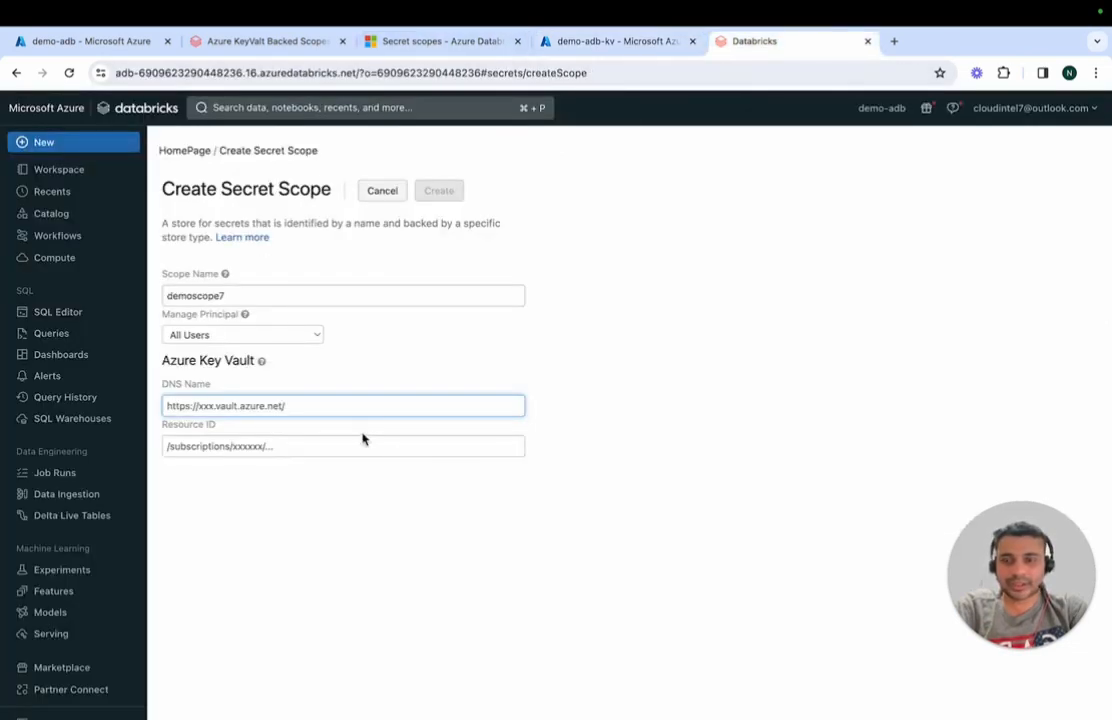
type("https://demo-adb-kv.vault.azure.net/")
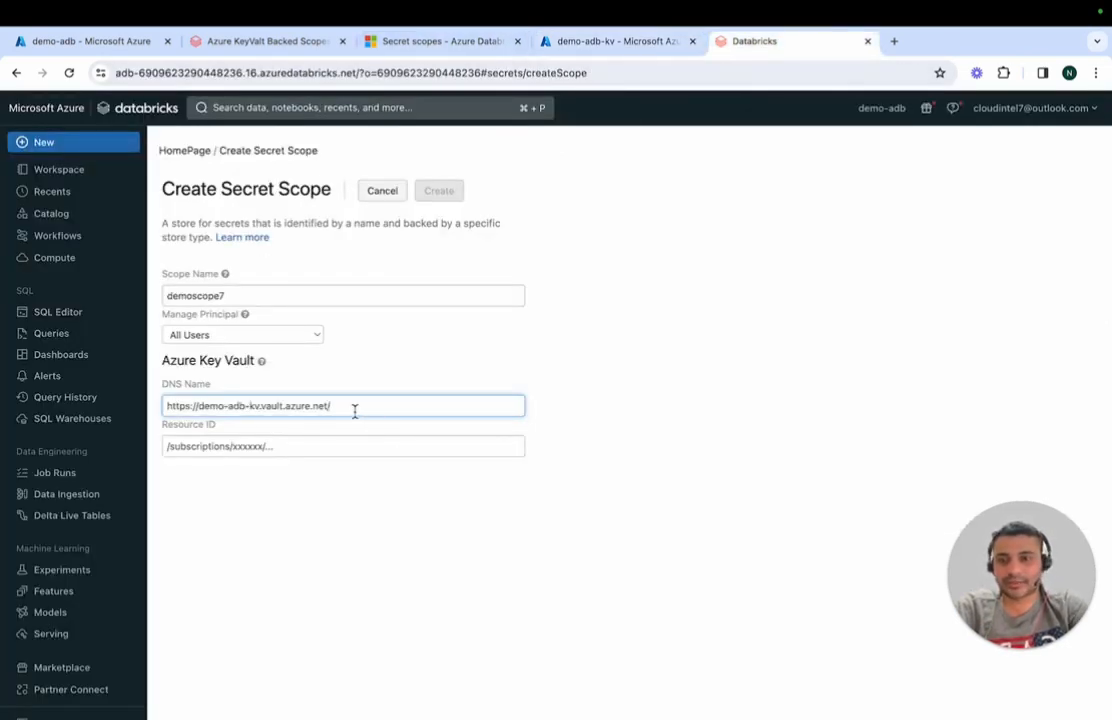
Step: Fill in the Resource ID copied from the demo-adb-kv key vault's properties and create the secret scope
left_click(298, 450)
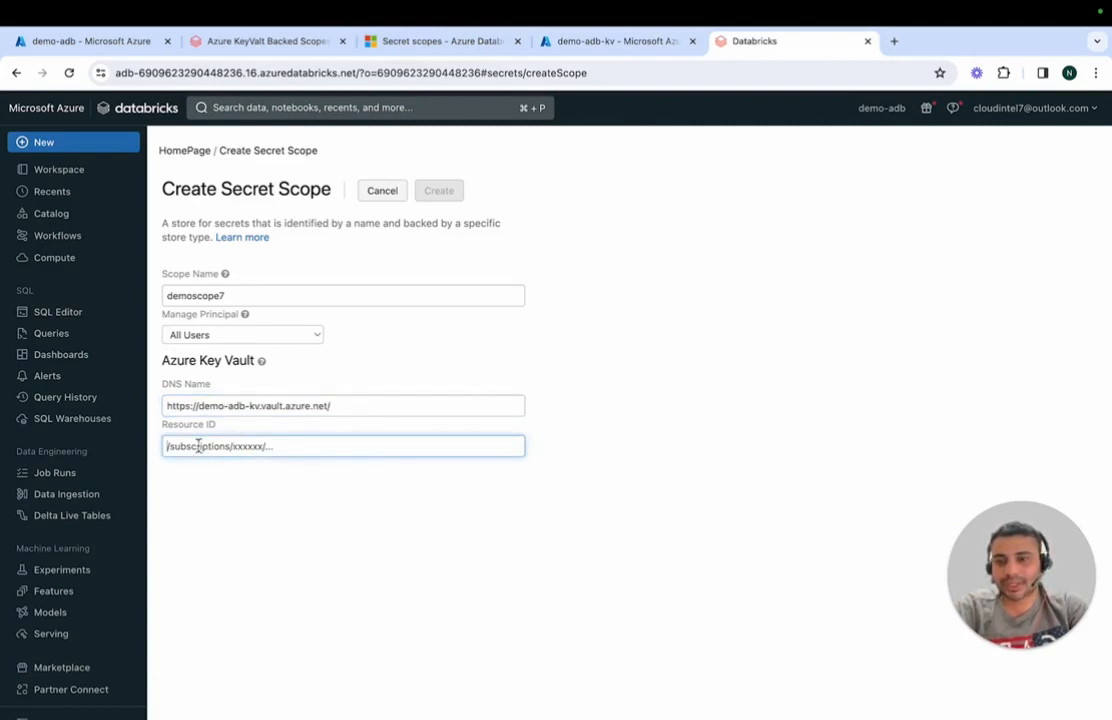
left_click(628, 44)
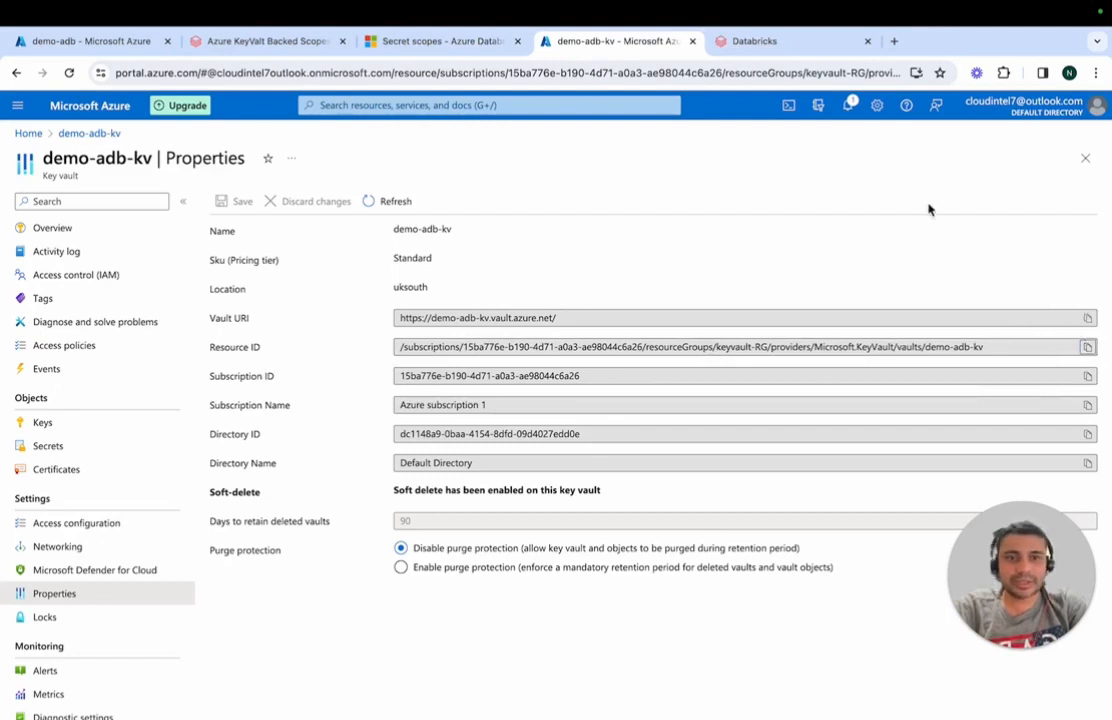
left_click(760, 41)
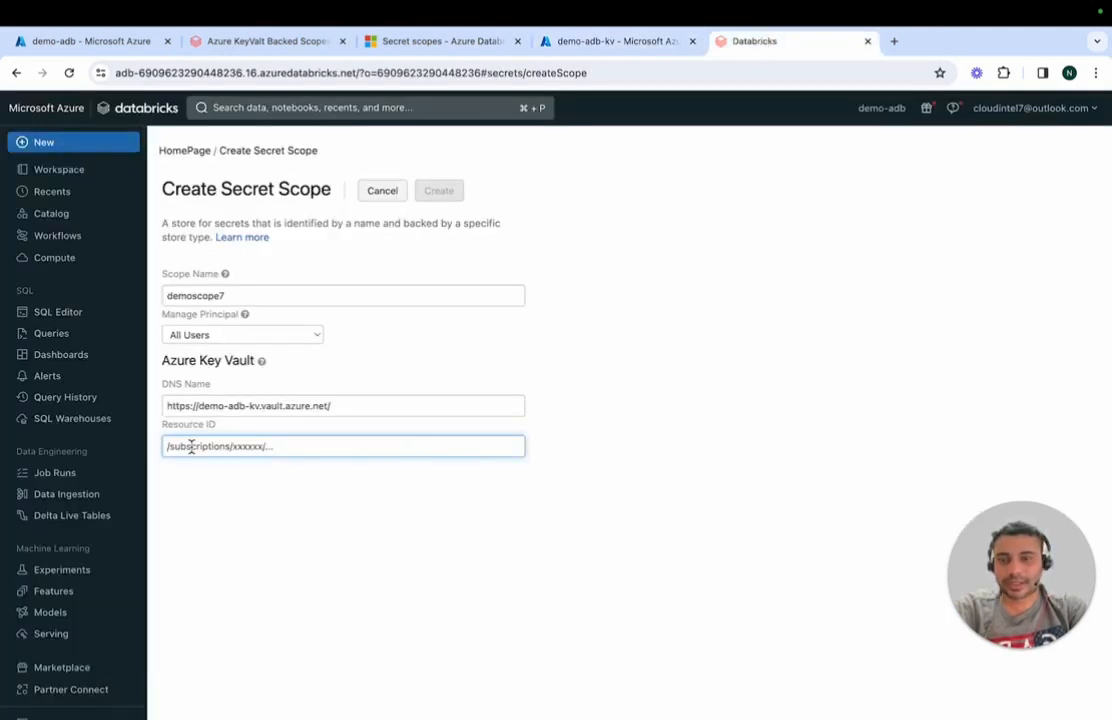
key("super+v")
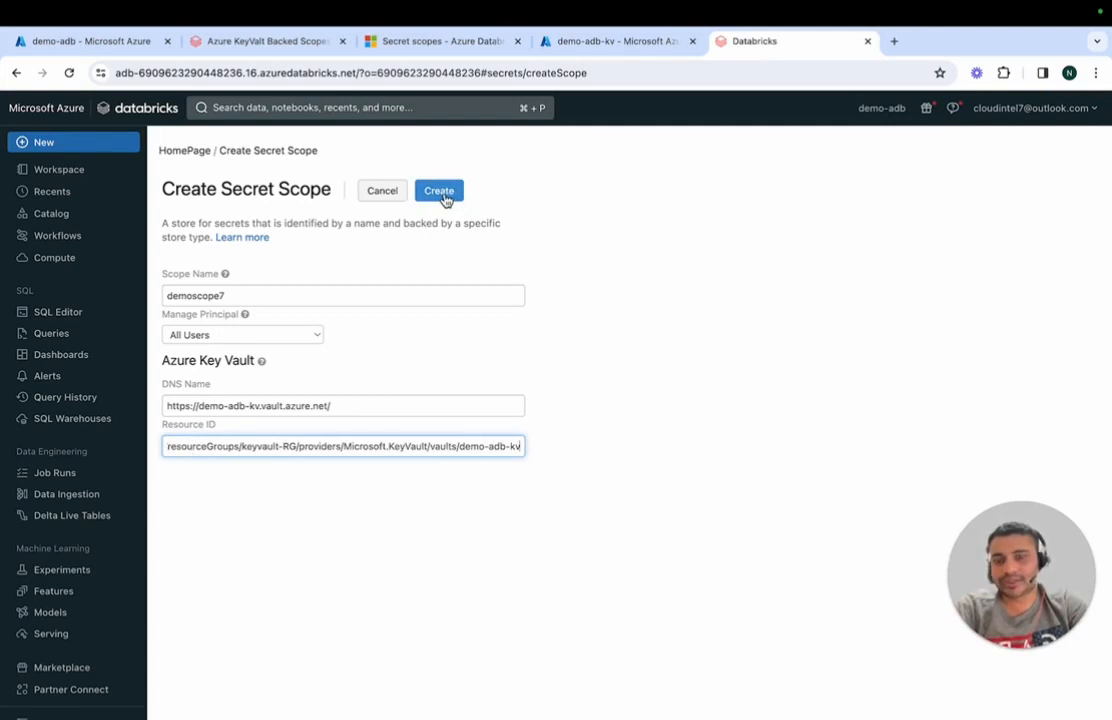
left_click(441, 192)
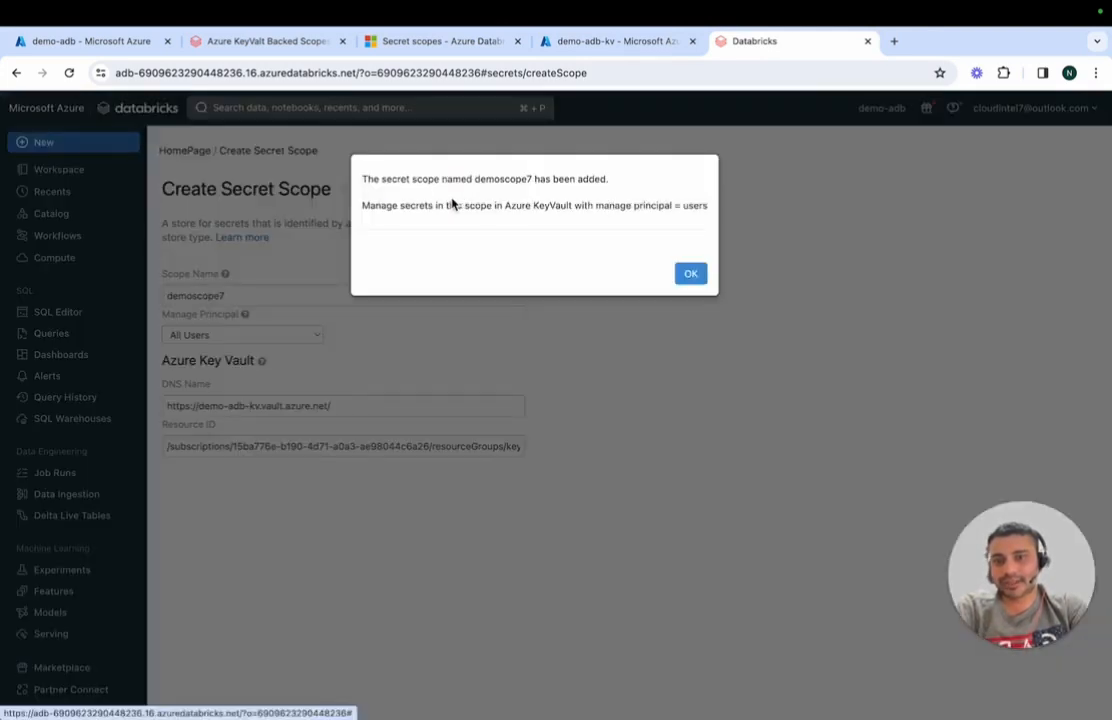
left_click(696, 278)
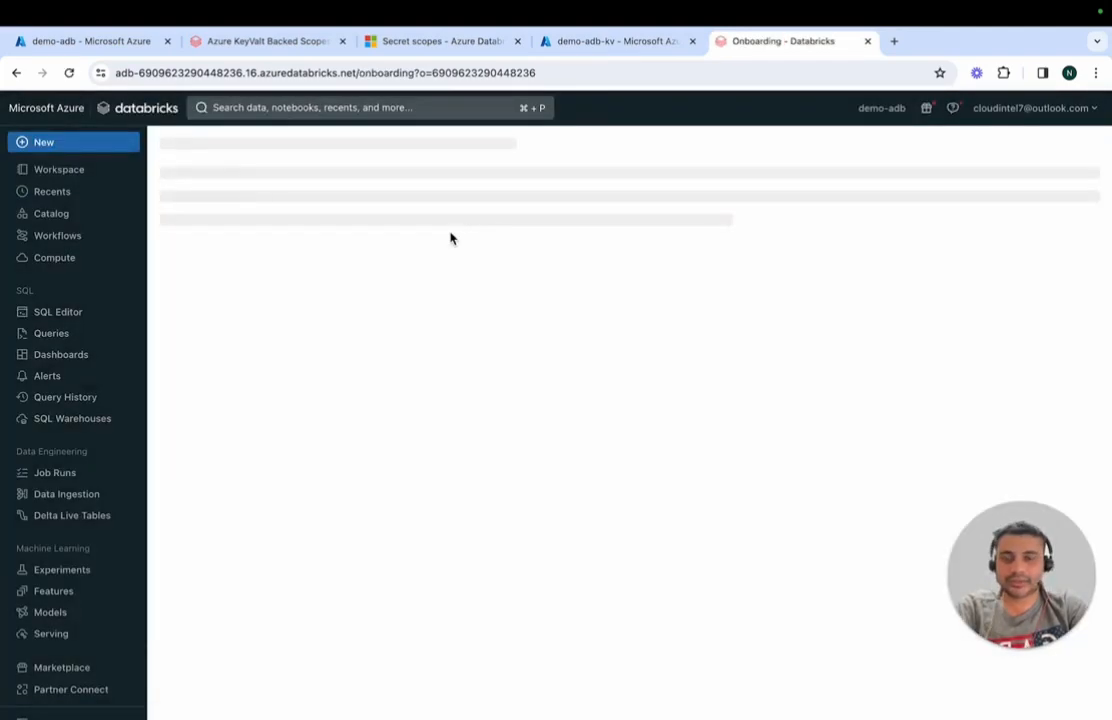
Step: Close the Databricks onboarding page, return to the Azure KeyValt Backed Scopes notebook and list the secret scopes with dbutils.secrets.listScopes()
left_click(867, 41)
left_click(324, 47)
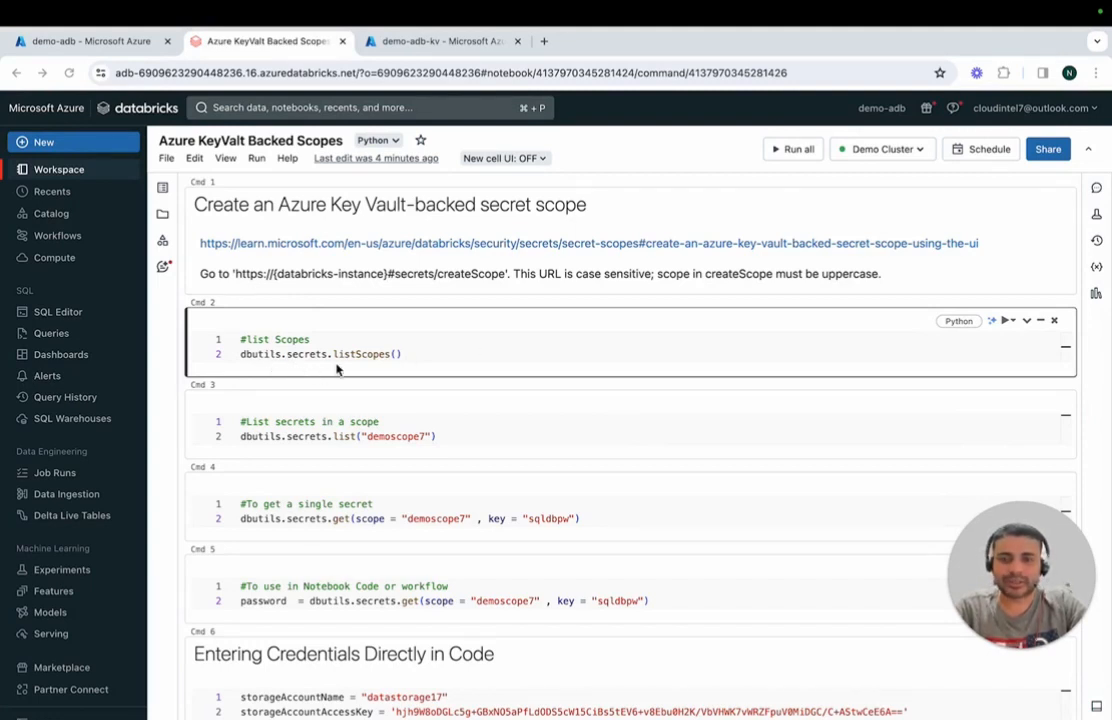
left_click(430, 351)
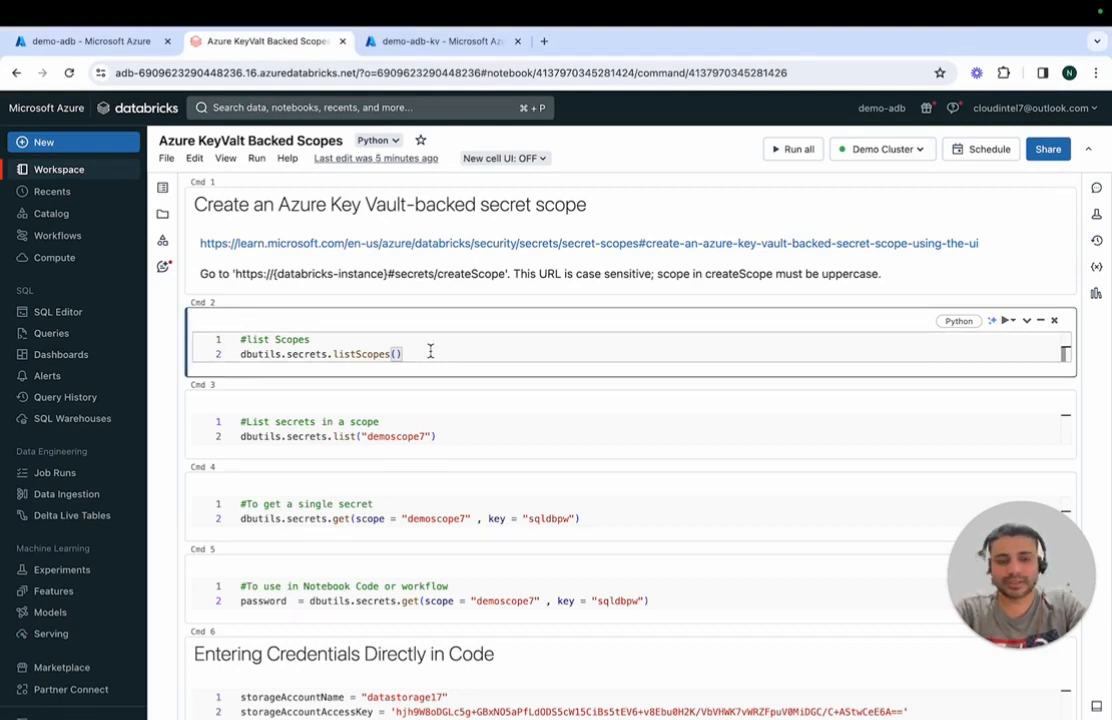
key("shift+Return")
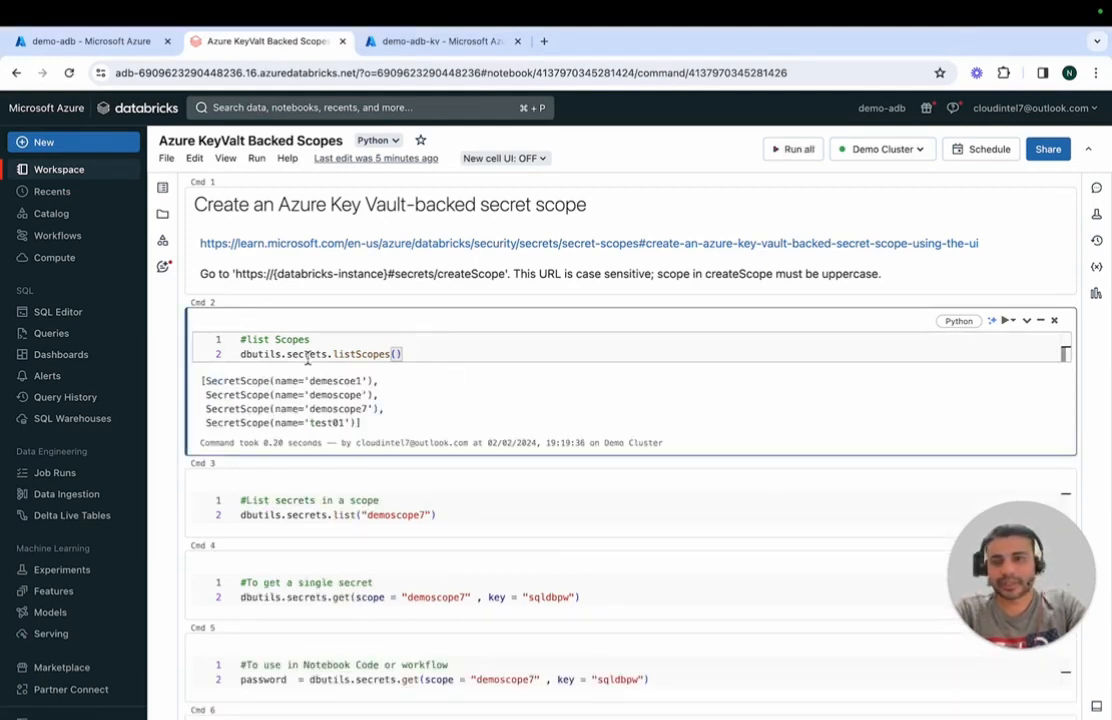
double_click(254, 355)
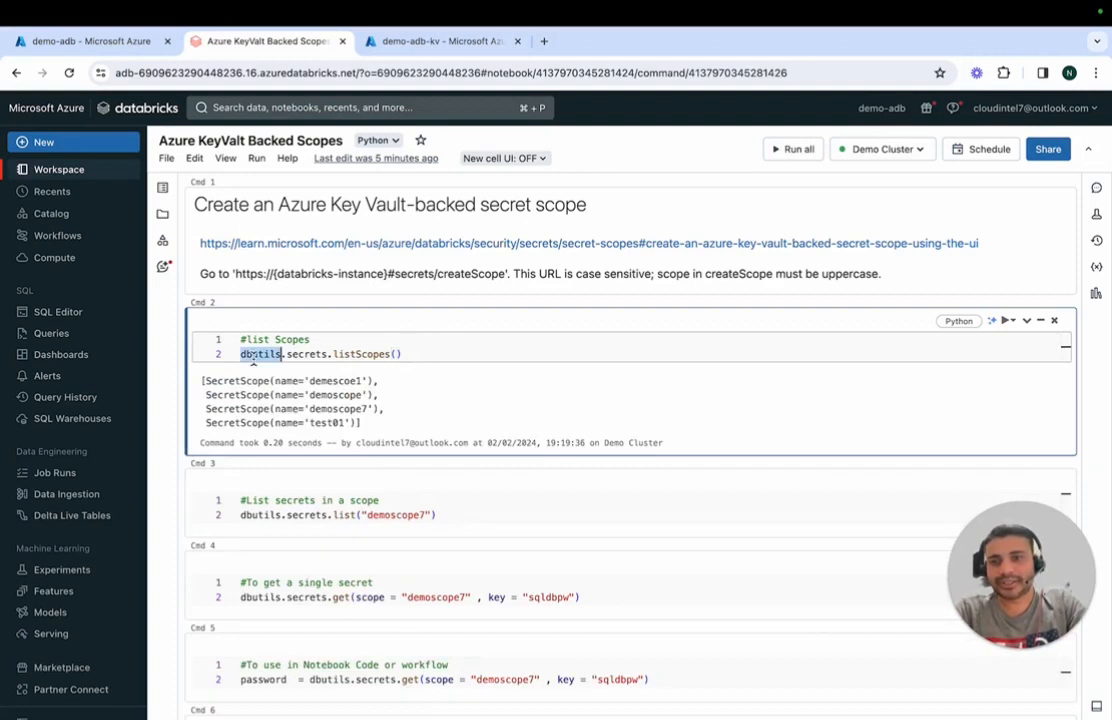
left_click(455, 350)
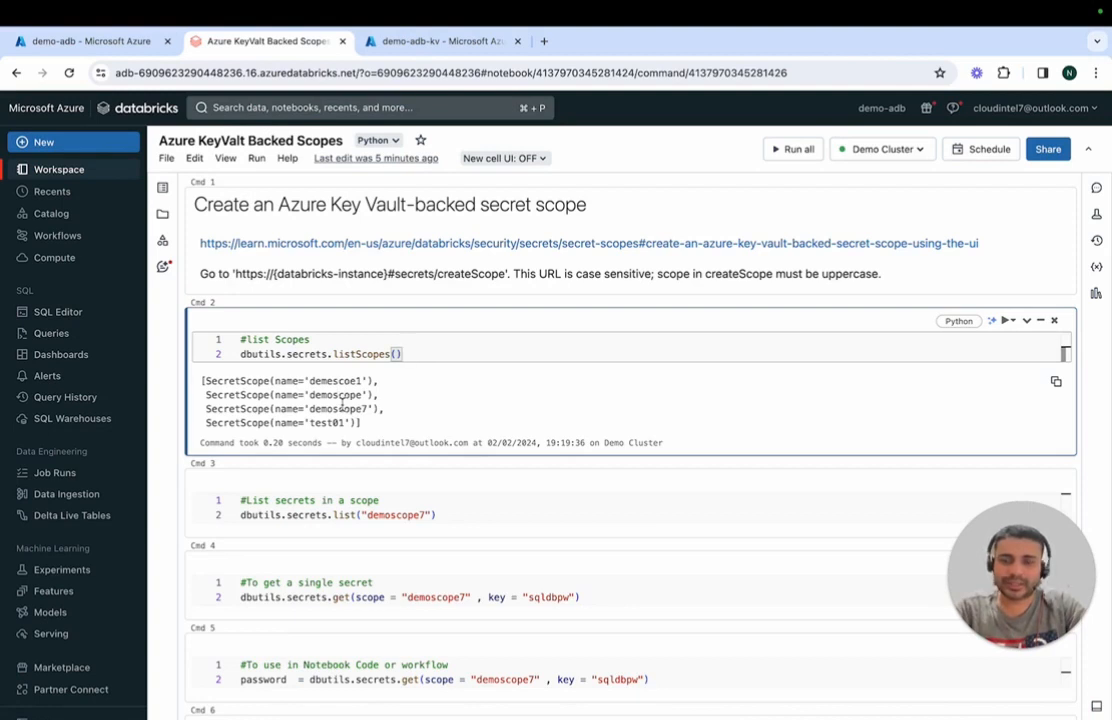
double_click(343, 414)
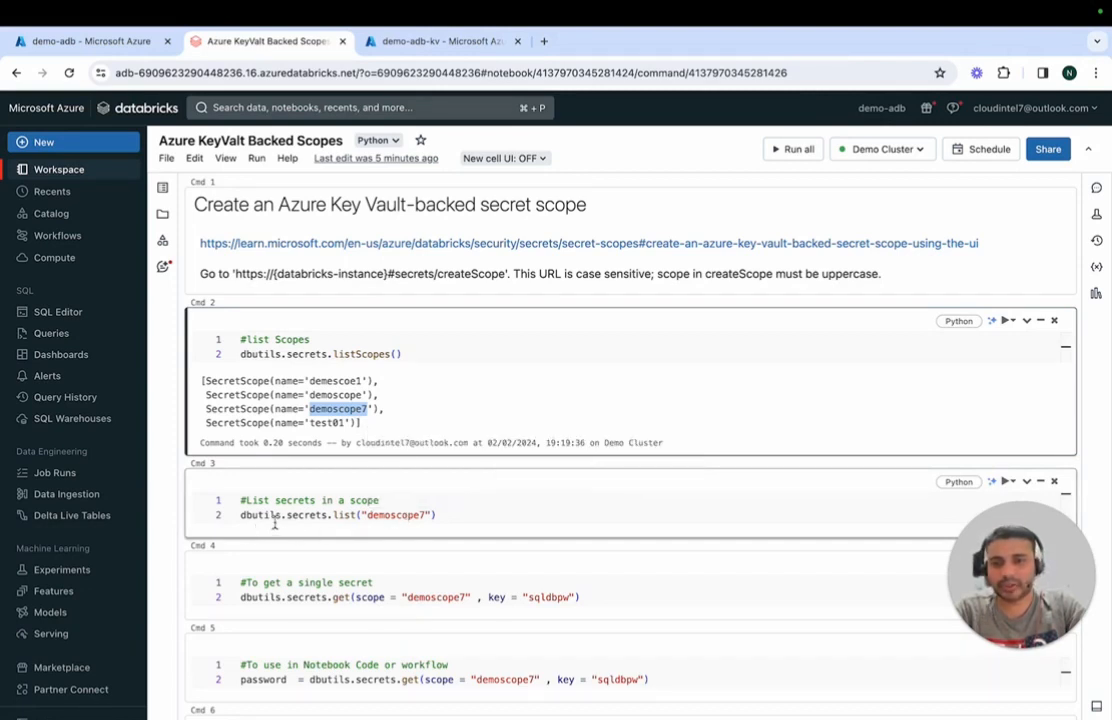
Step: List the secrets in demoscope7 with dbutils.secrets.list and compare them with the secrets in the demo-adb-kv key vault
double_click(411, 516)
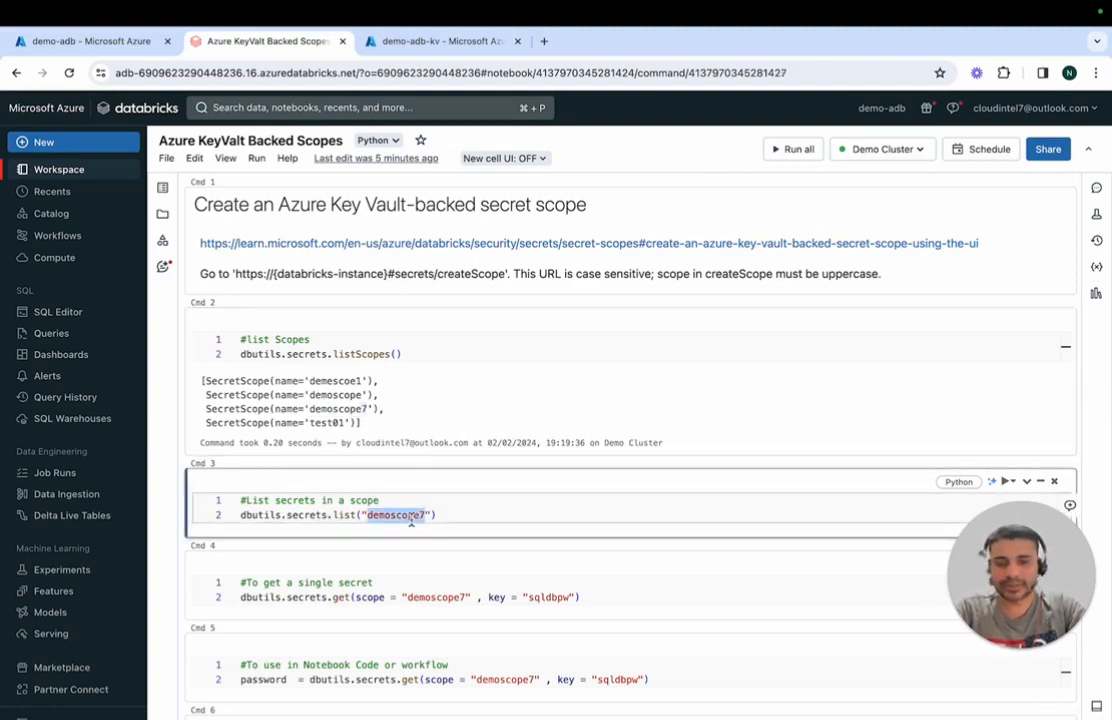
left_click(485, 516)
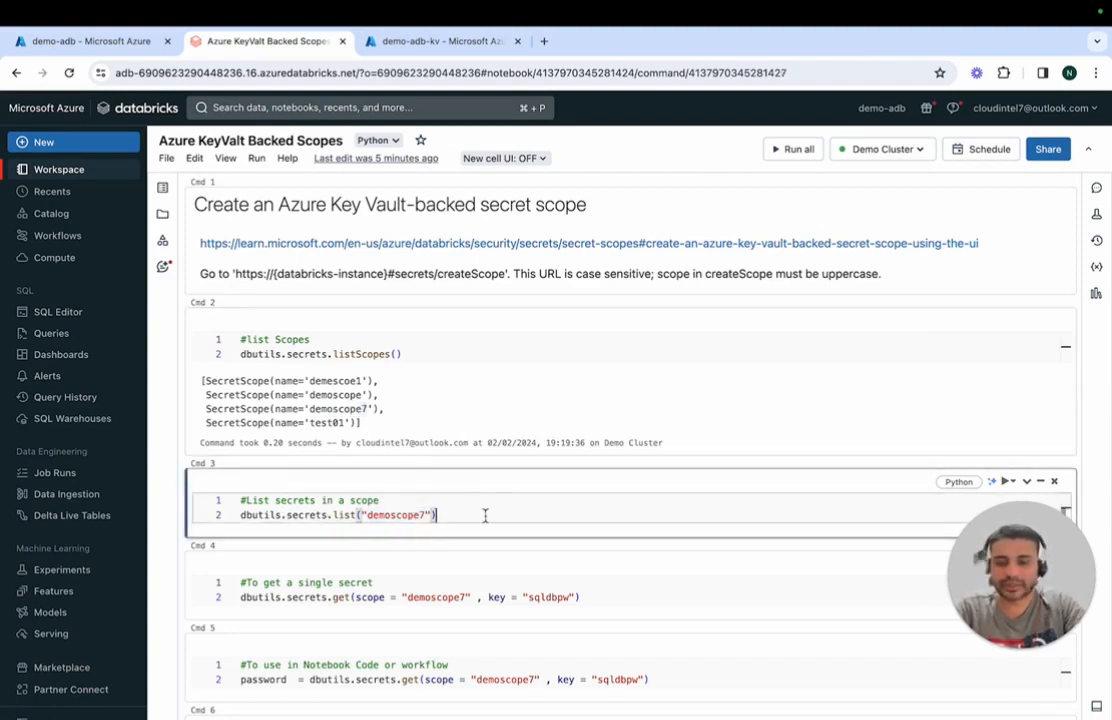
key("shift+Return")
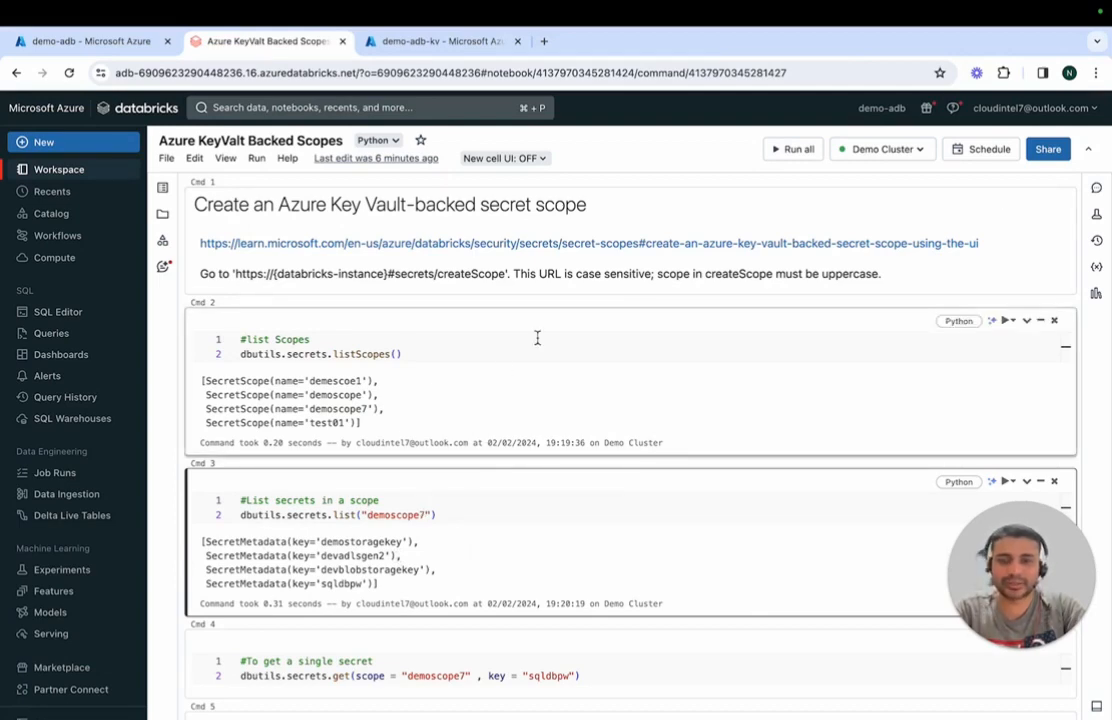
left_click(455, 45)
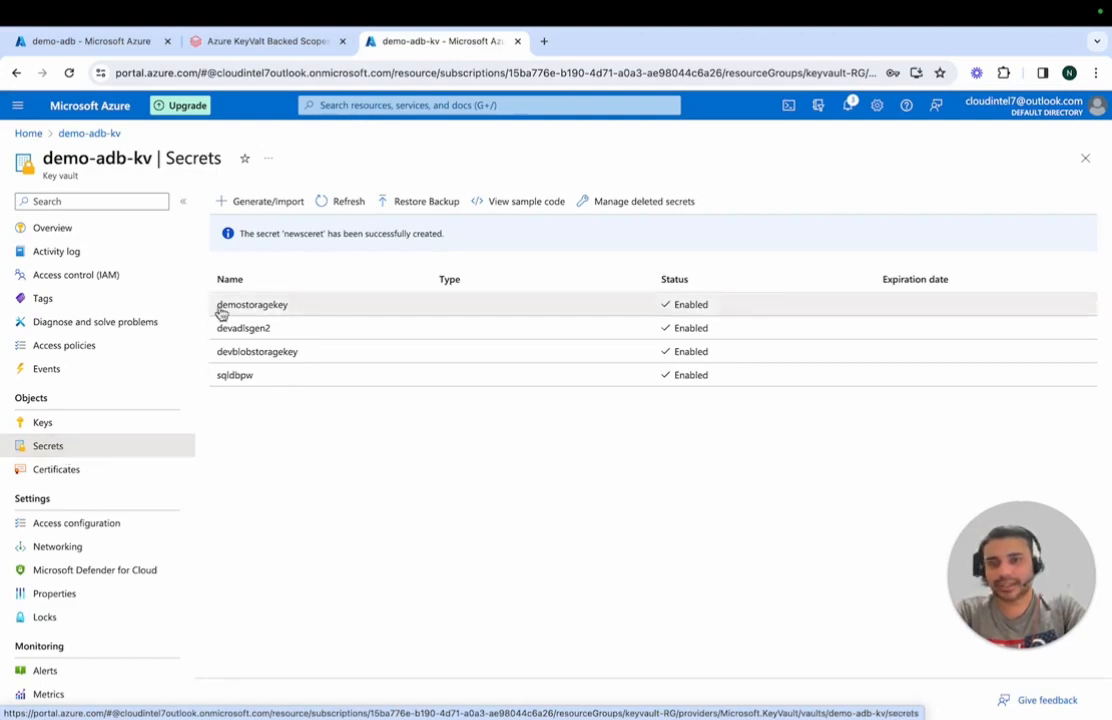
left_click(270, 40)
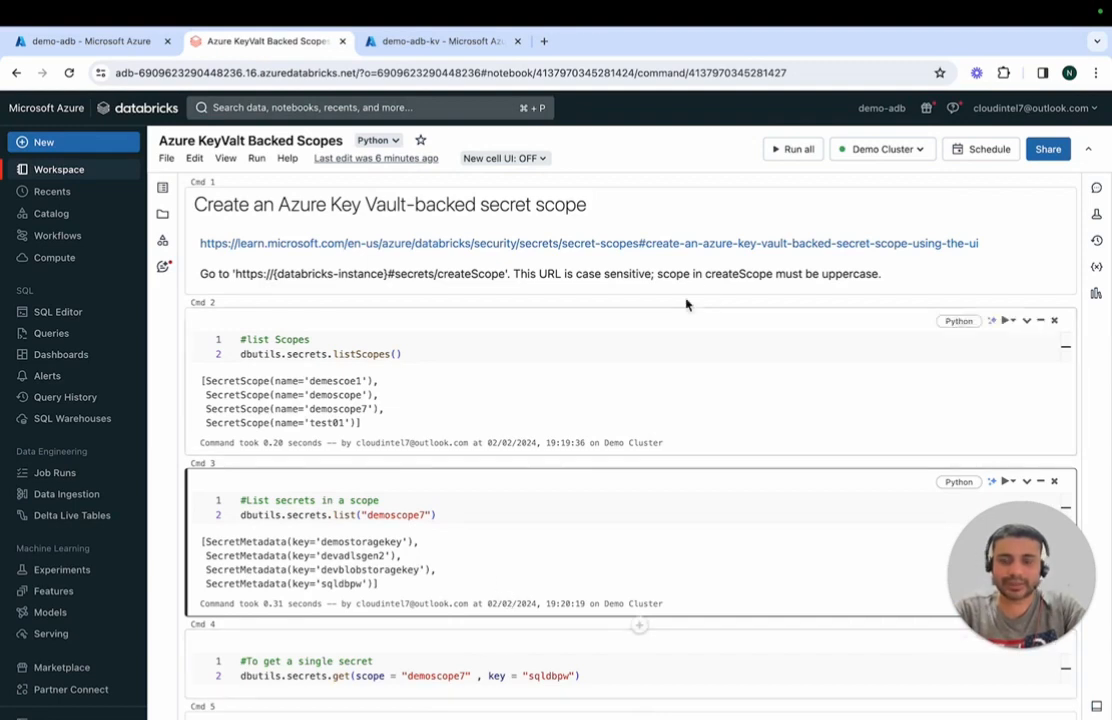
Step: Retrieve the single secret sqldbpw from demoscope7 by running the dbutils.secrets.get cell
left_click(626, 664)
key("shift+Return")
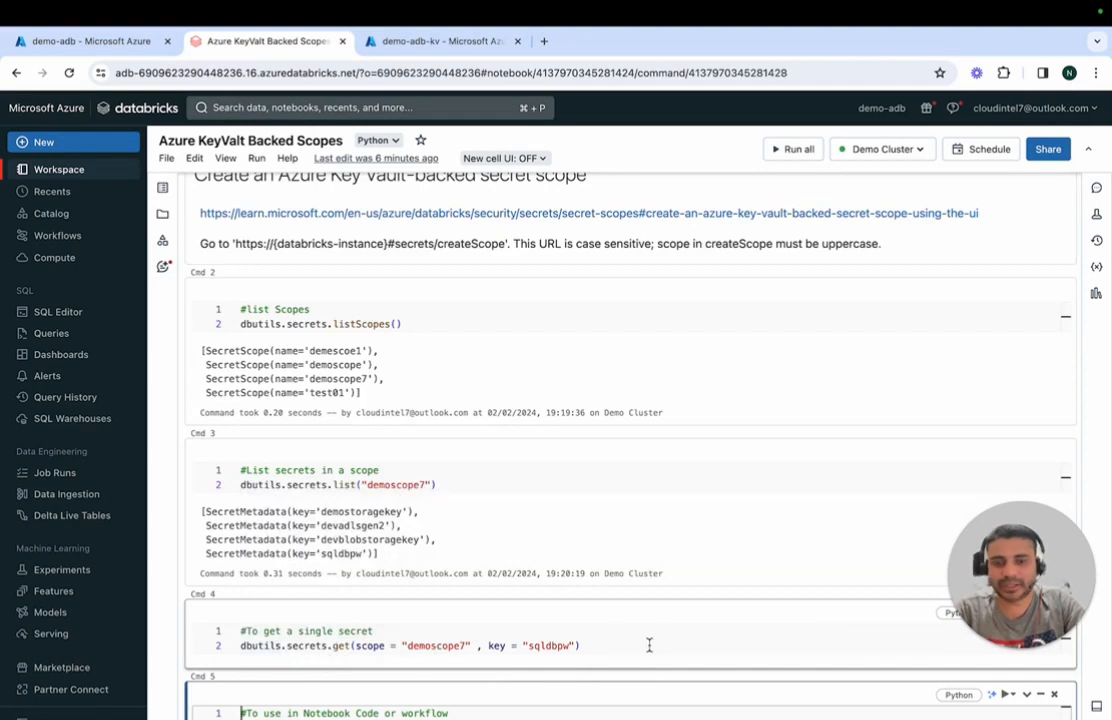
left_click(566, 647)
double_click(553, 647)
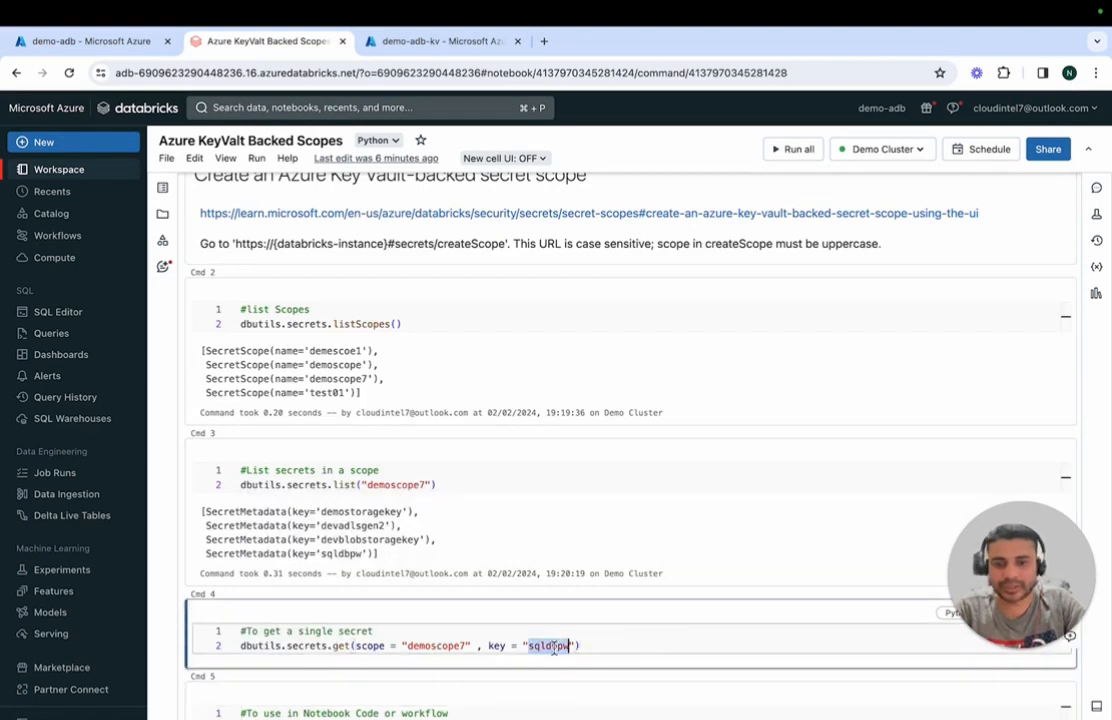
left_click(619, 643)
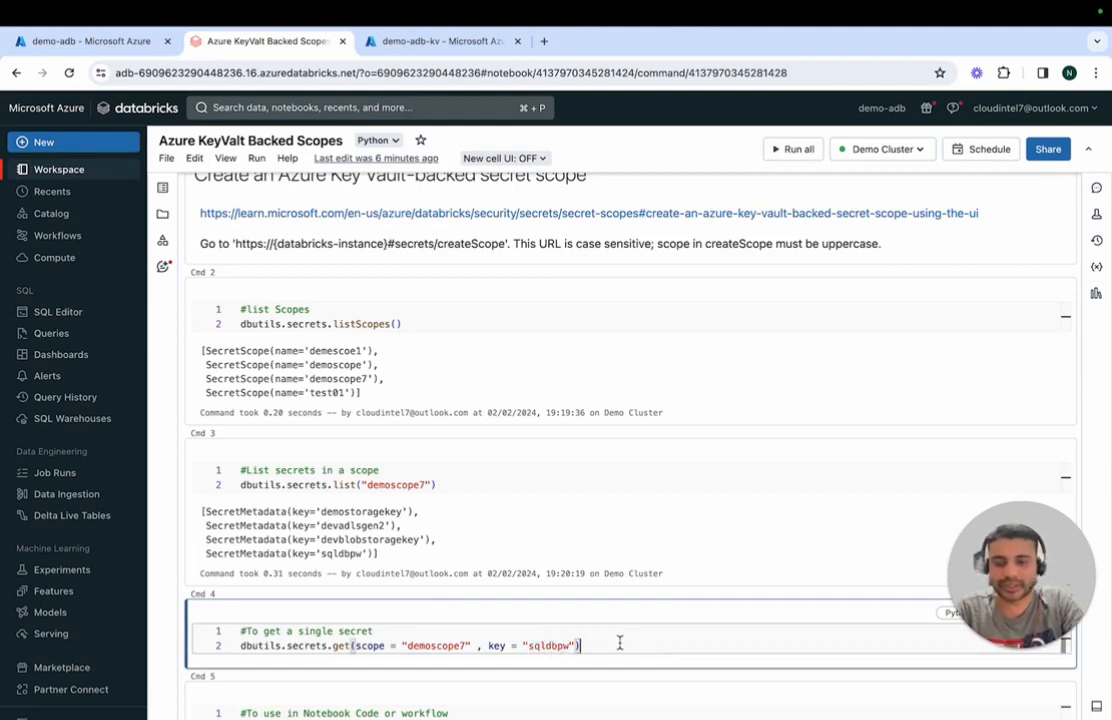
key("ctrl+Return")
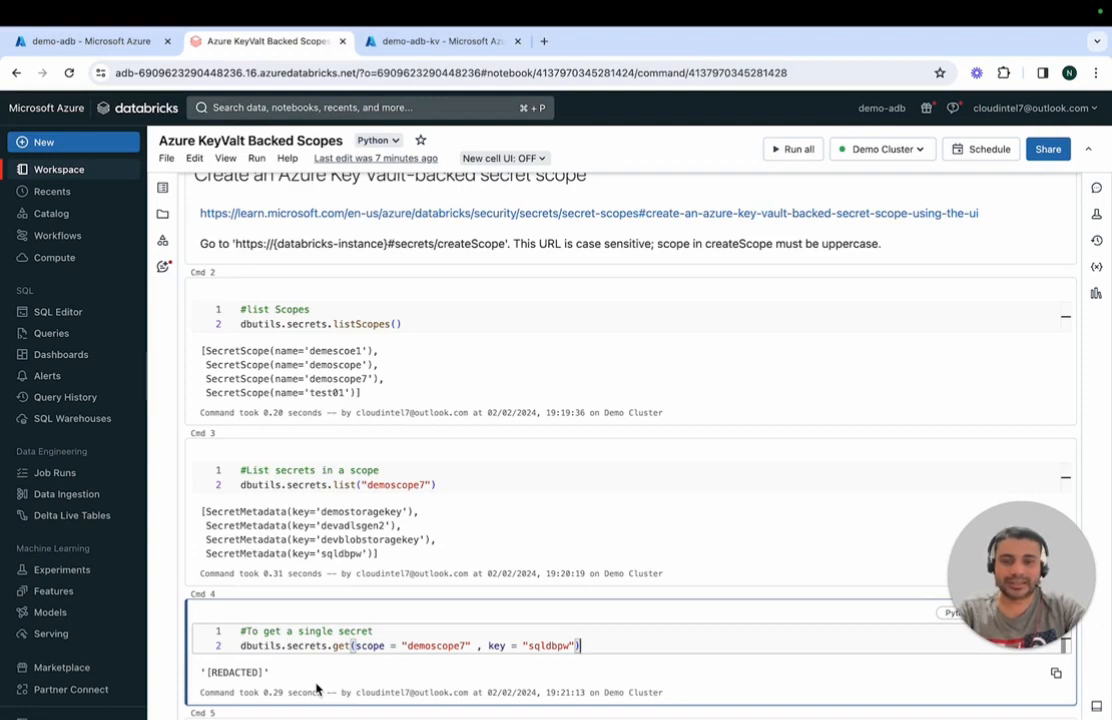
Step: Examine how the notebook code assigns the sqldbpw secret from demoscope7 to the password variable, compared with the single-secret call
left_click(541, 484)
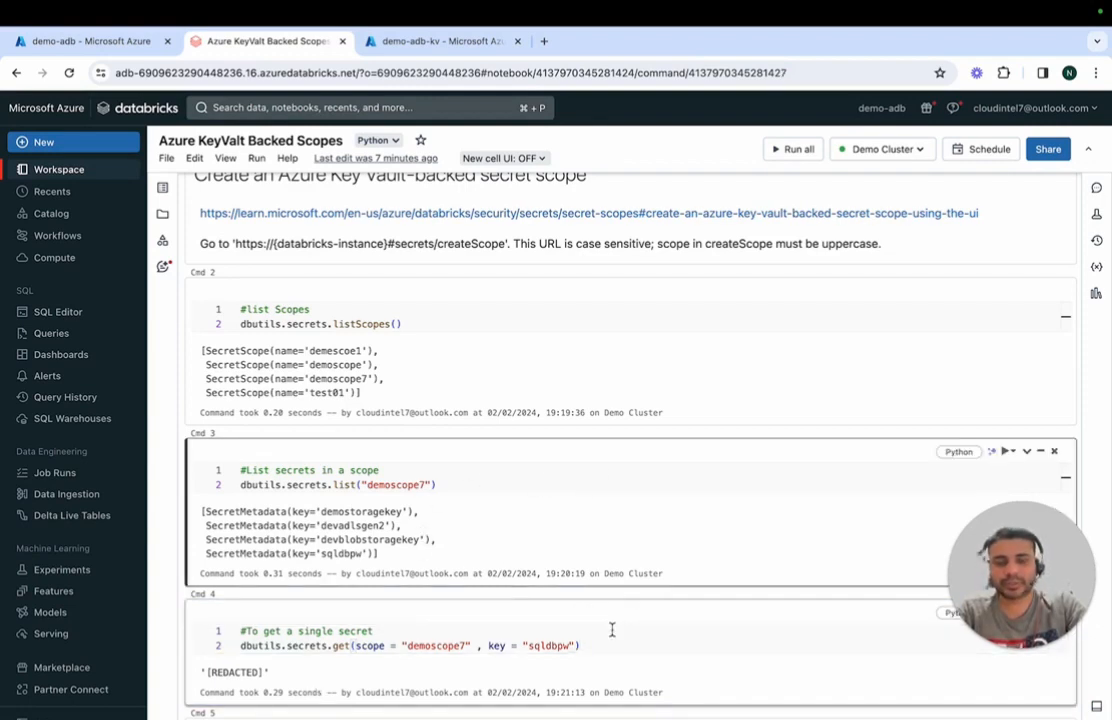
key("Down")
key("Down")
key("Down")
key("Down")
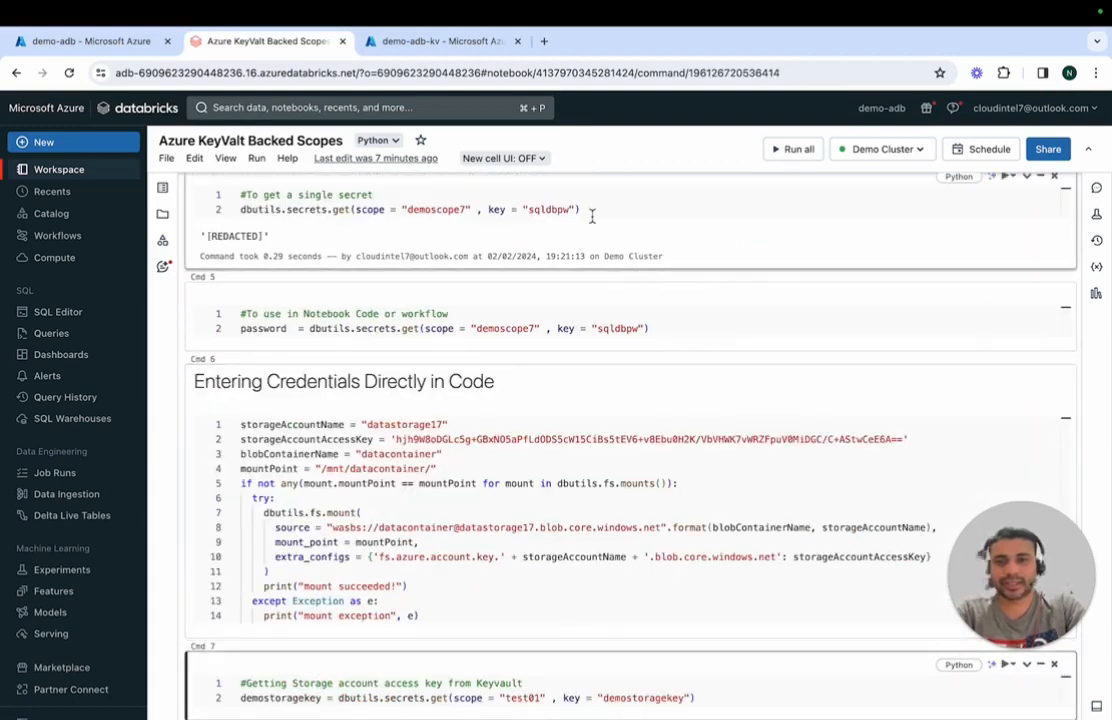
left_click_drag(581, 210, 269, 209)
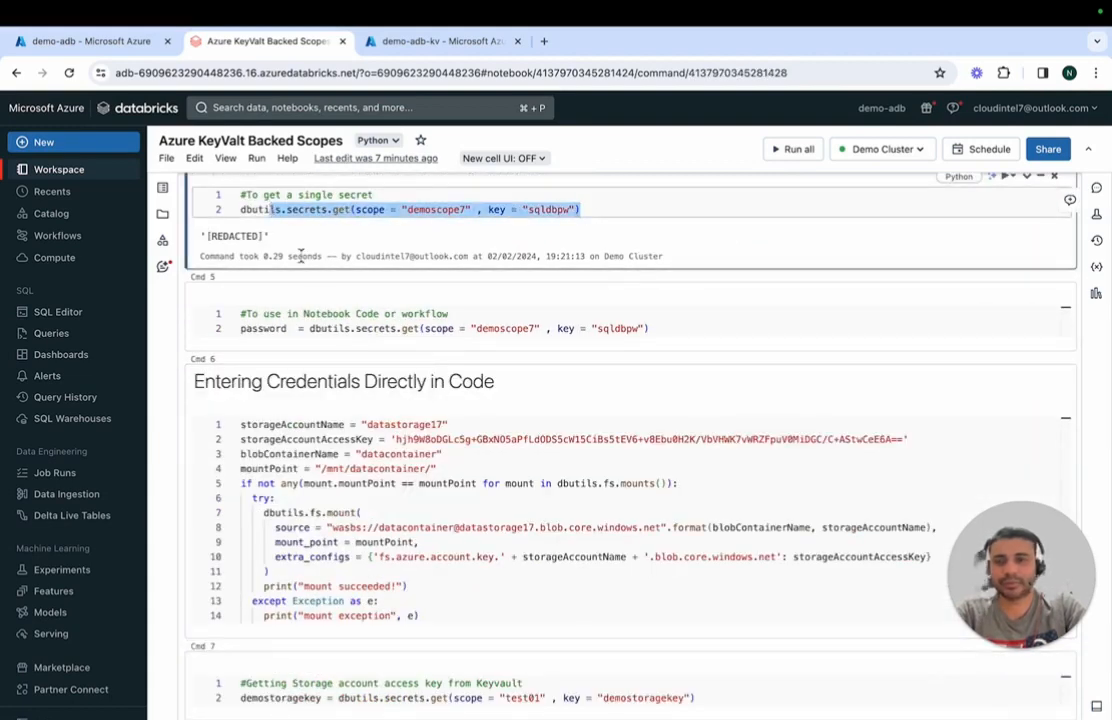
left_click(304, 327)
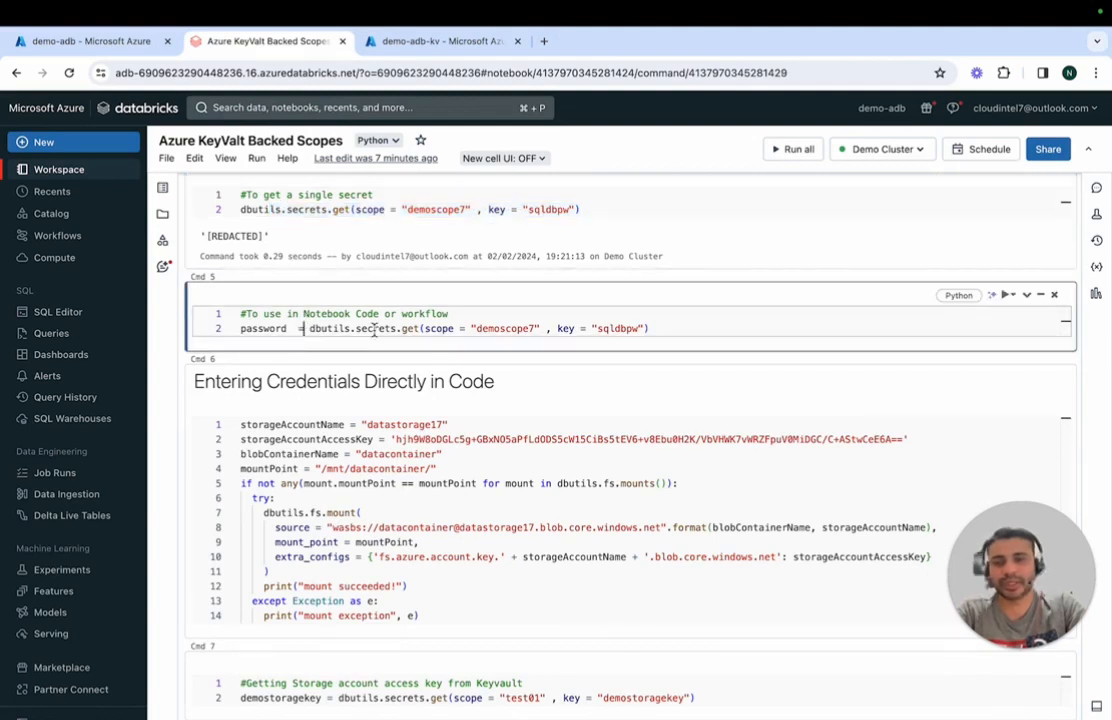
left_click(671, 336)
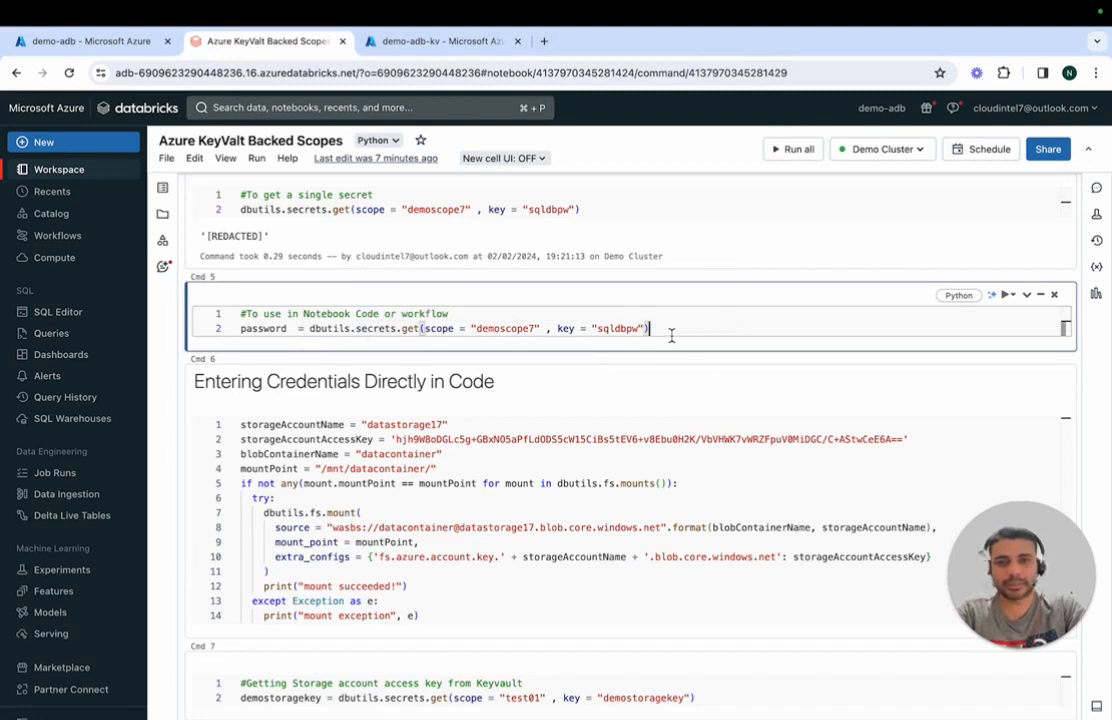
left_click_drag(671, 336, 212, 334)
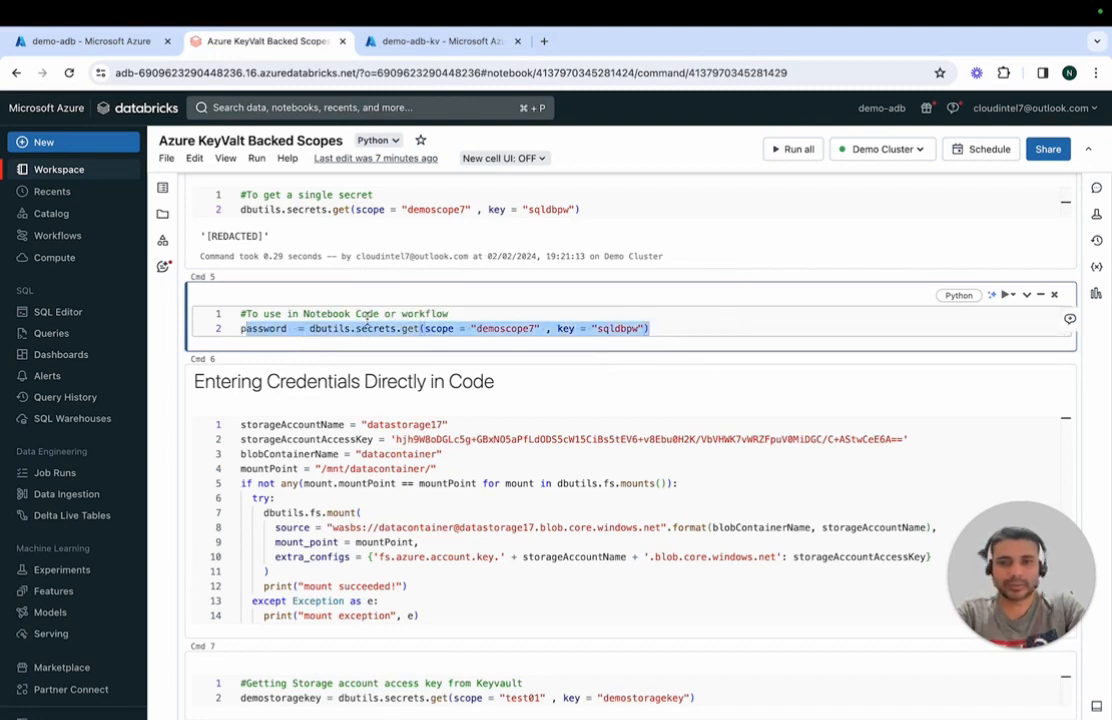
left_click(334, 329)
left_click(304, 328)
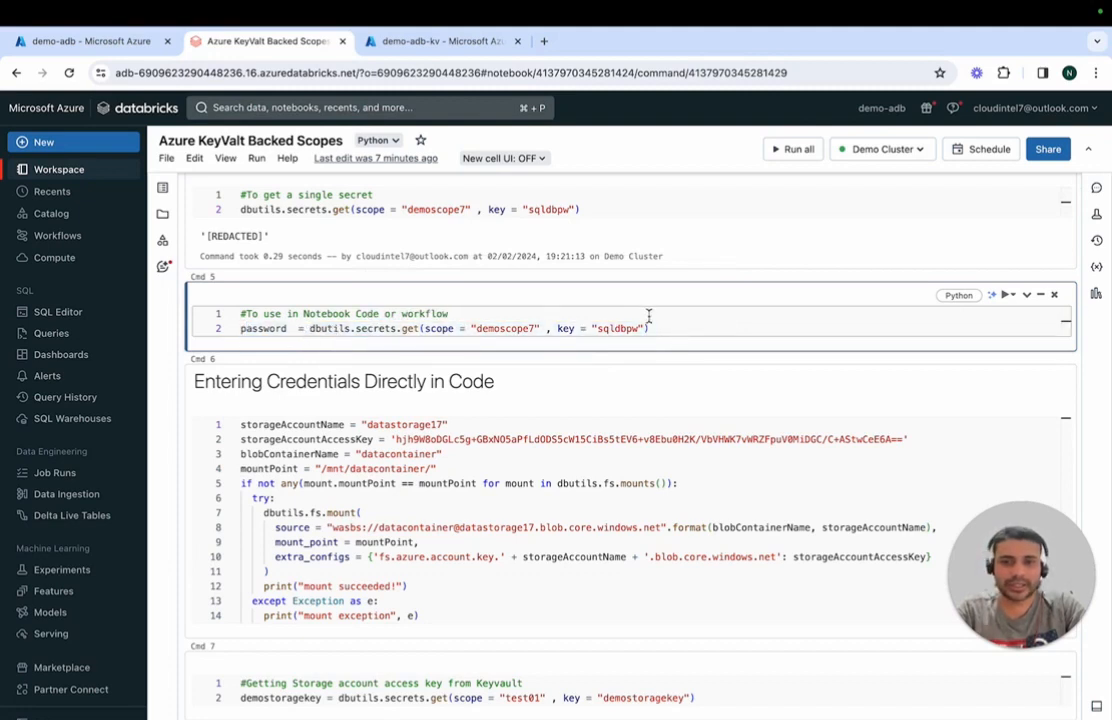
double_click(622, 329)
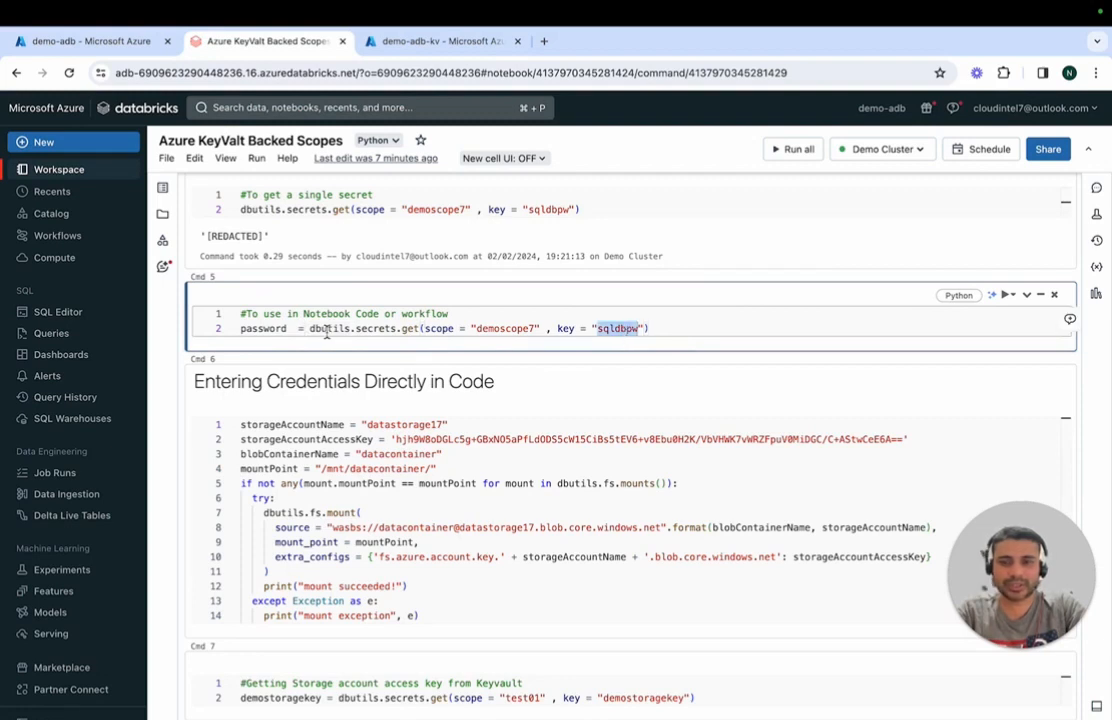
triple_click(271, 330)
left_click(271, 330)
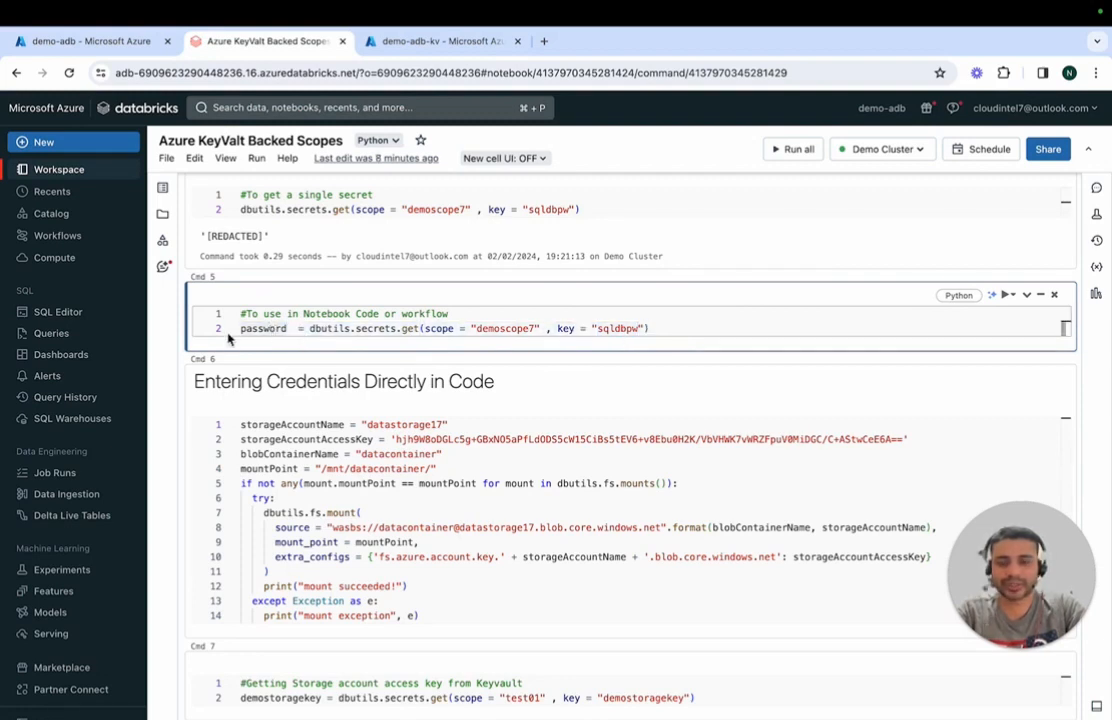
left_click(290, 328)
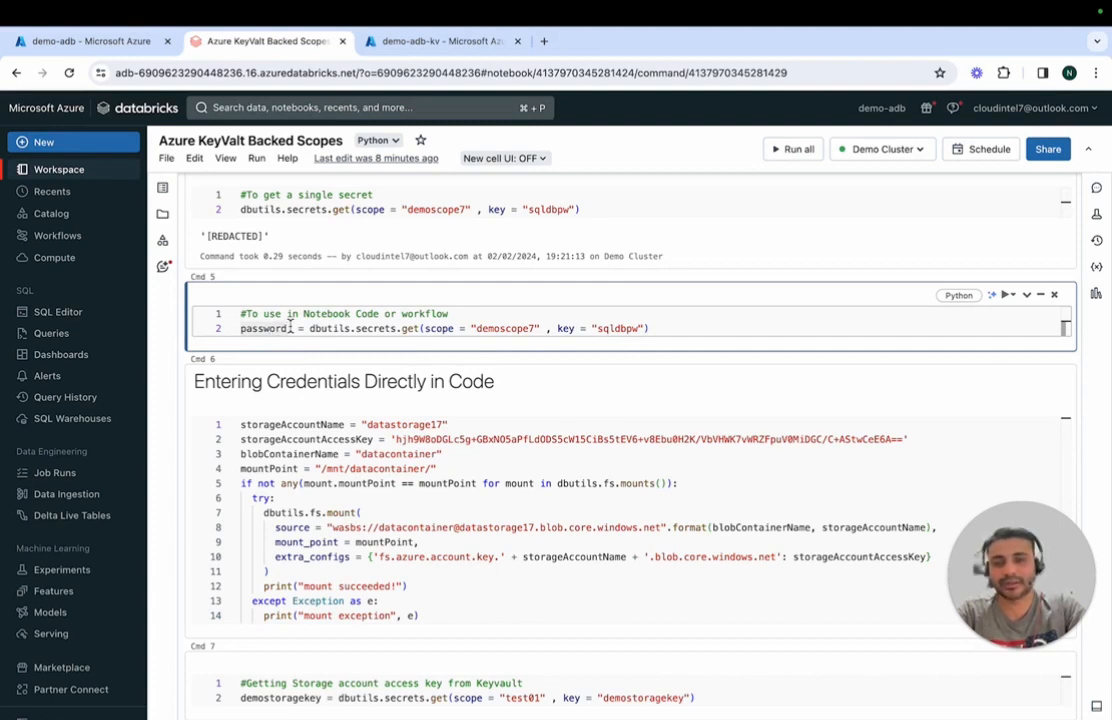
left_click(715, 328)
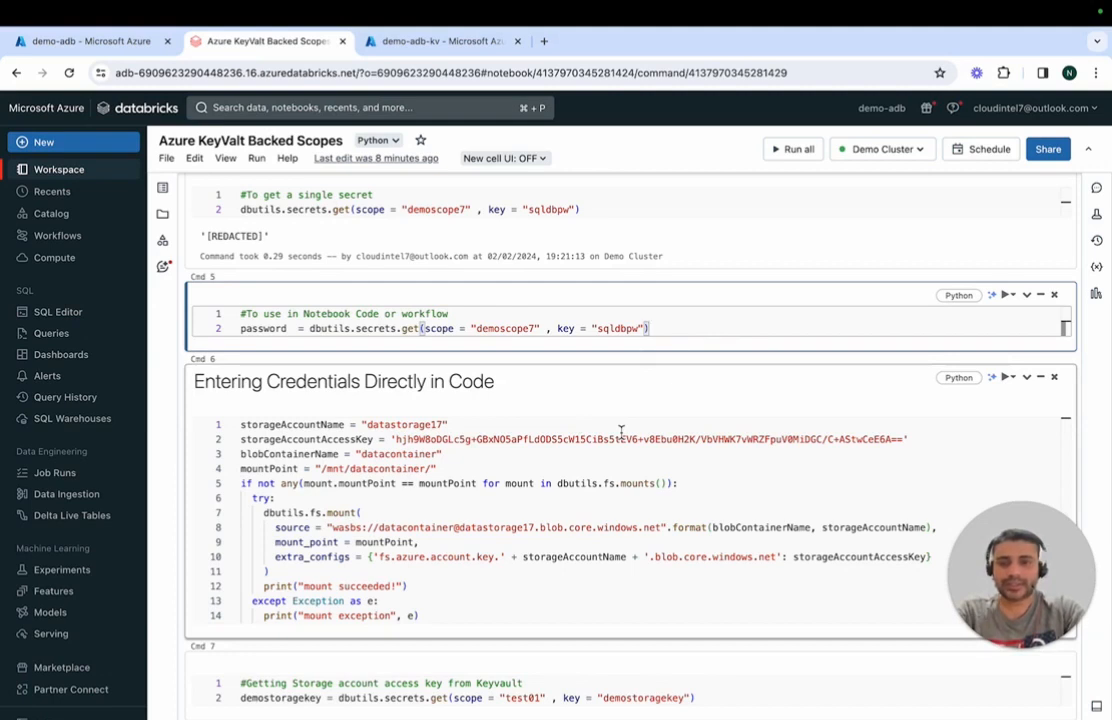
Step: Review the mount code under Entering Credentials Directly in Code, focusing on its hard-coded storageAccountAccessKey line
left_click(620, 431)
key("Down")
key("Down")
key("Down")
key("Down")
key("Down")
key("Down")
key("Down")
key("Down")
key("Down")
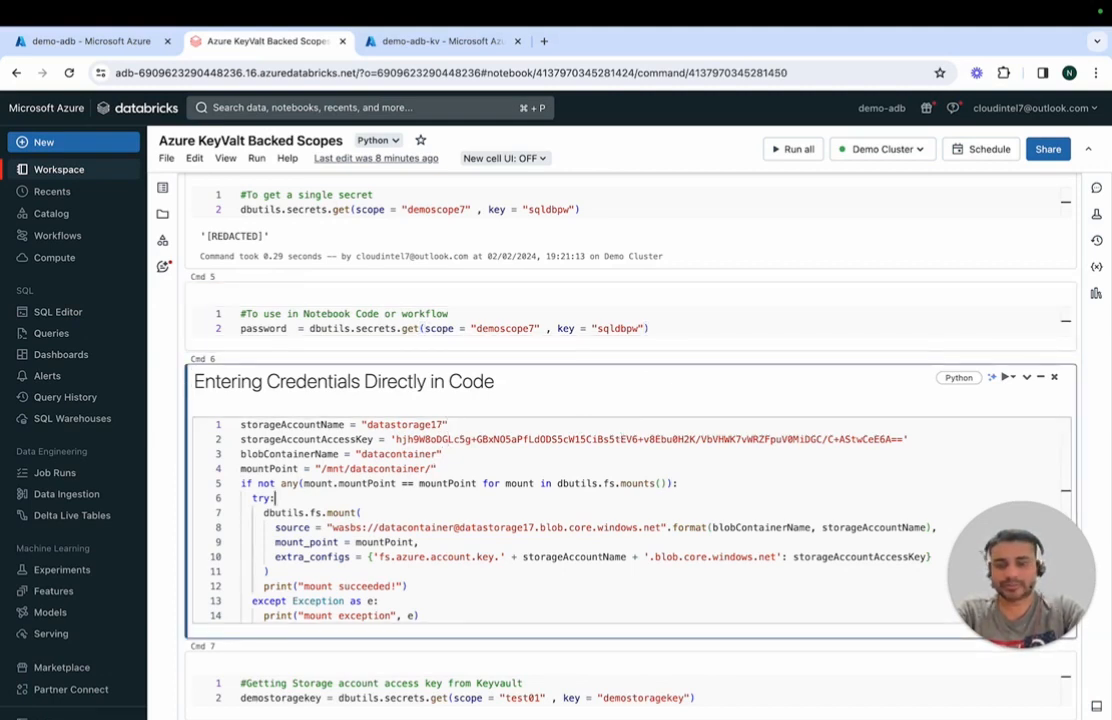
key("Down")
key("Down")
key("Down")
key("Down")
key("Down")
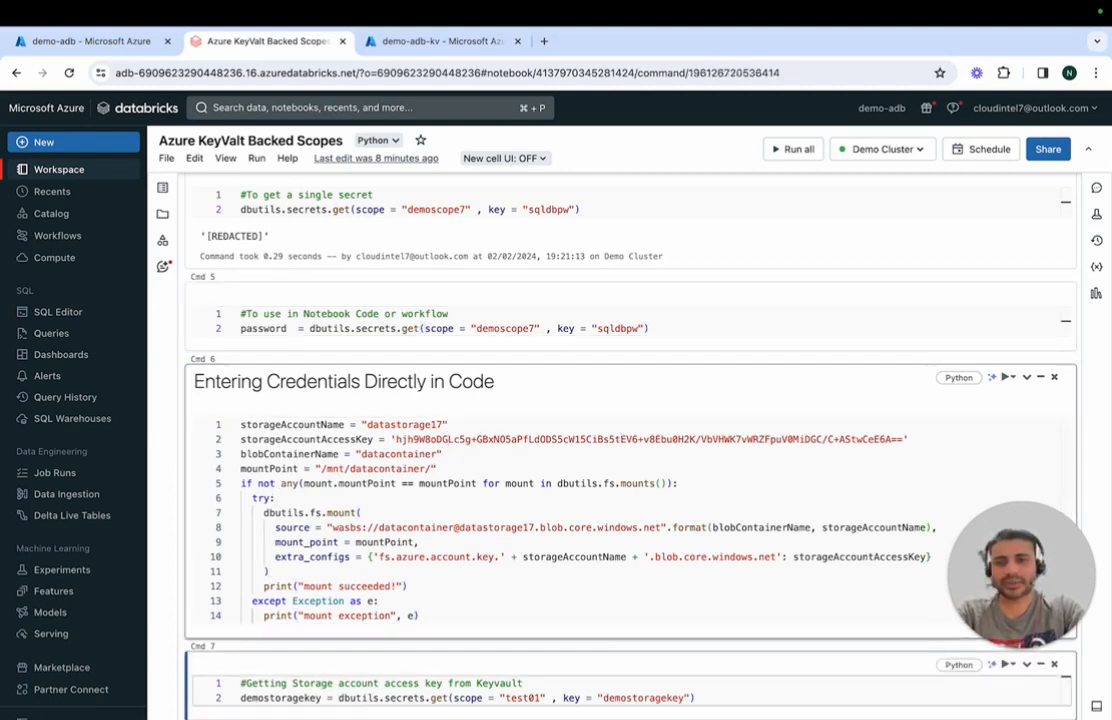
key("Down")
key("Down")
key("Down")
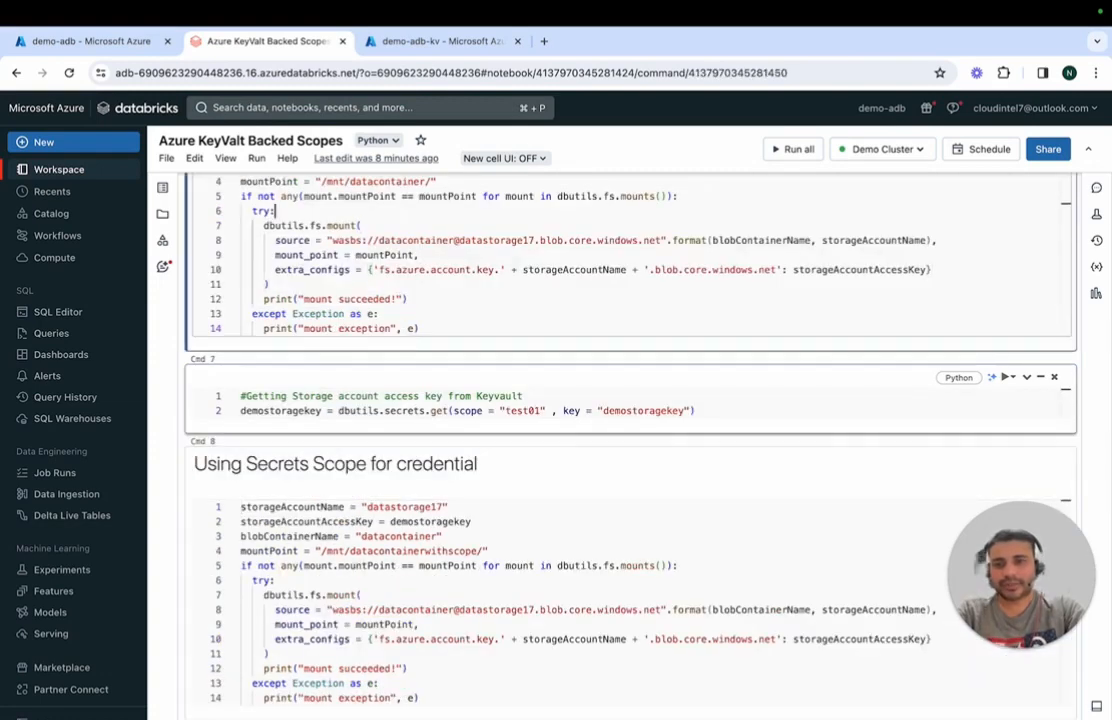
key("Up")
key("Up")
key("Up")
key("Up")
key("Up")
key("Up")
key("Up")
key("Up")
key("Up")
key("Up")
key("Up")
key("Up")
key("Up")
key("Up")
key("Up")
key("Up")
key("Up")
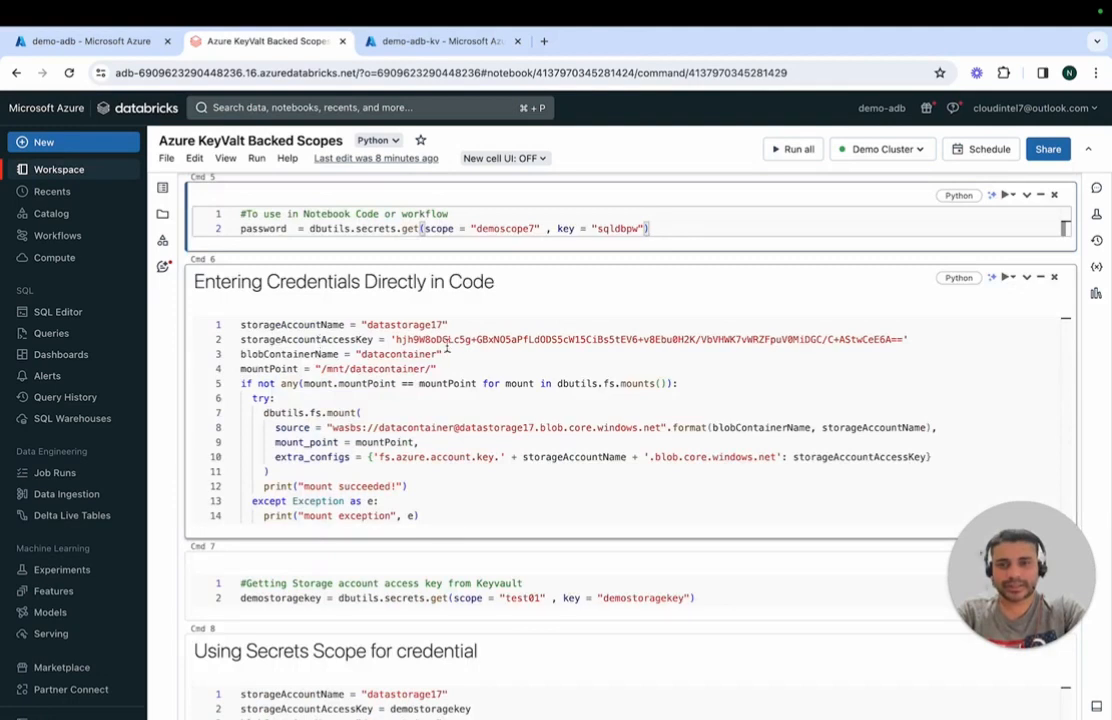
left_click(916, 338)
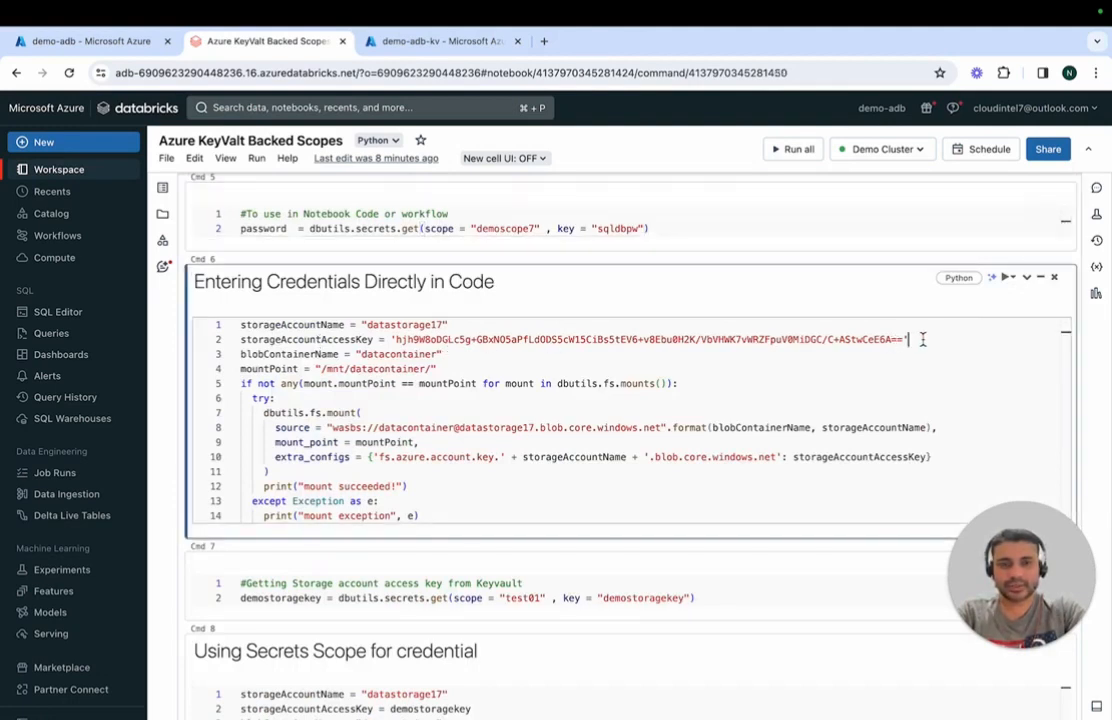
left_click_drag(916, 338, 243, 341)
Step: Examine the mount code under Using Secrets Scope for credential, focusing on the demostoragekey variable used as storageAccountAccessKey
key("Down")
key("Down")
key("Down")
key("Down")
key("Down")
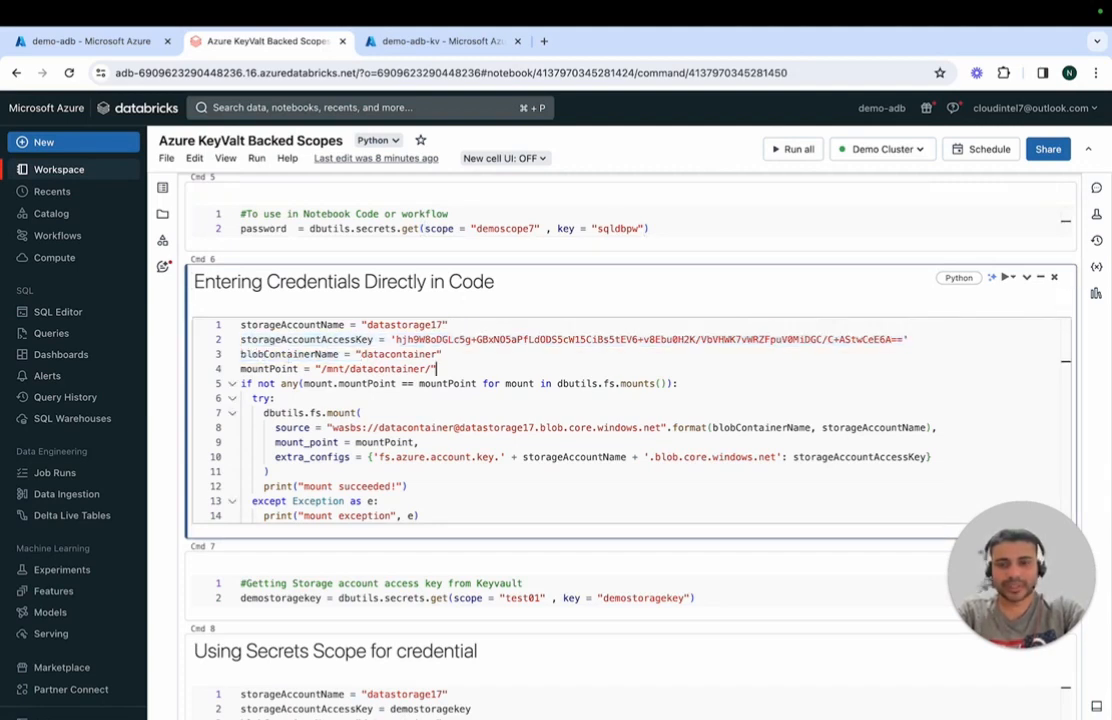
key("Down")
key("Down")
key("Down")
key("Down")
key("Down")
key("Down")
key("Down")
key("Down")
key("Down")
key("Down")
key("Down")
key("Down")
key("Down")
key("Down")
key("Down")
key("Down")
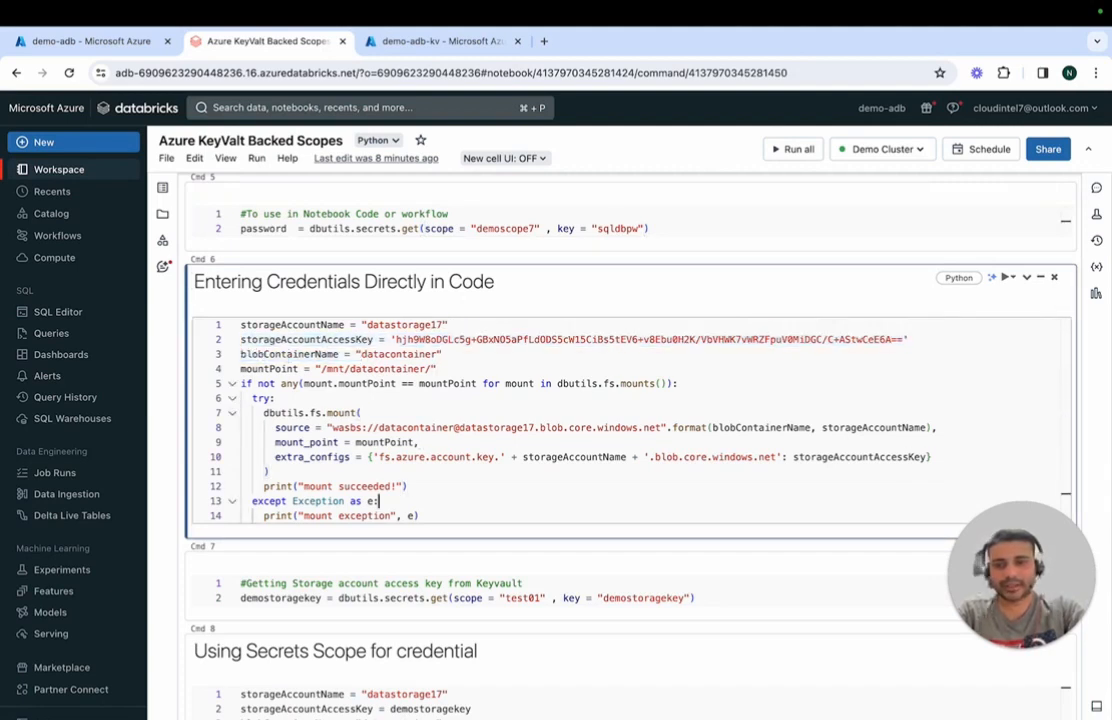
key("Down")
key("Down")
key("Down")
key("Down")
key("Down")
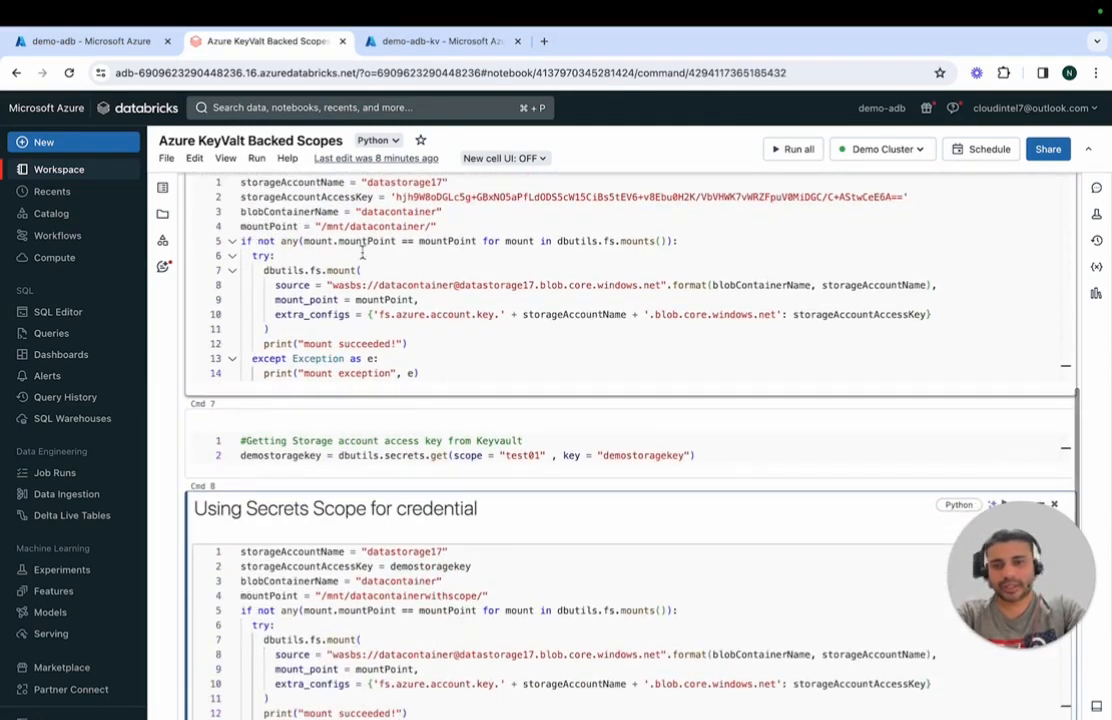
double_click(448, 567)
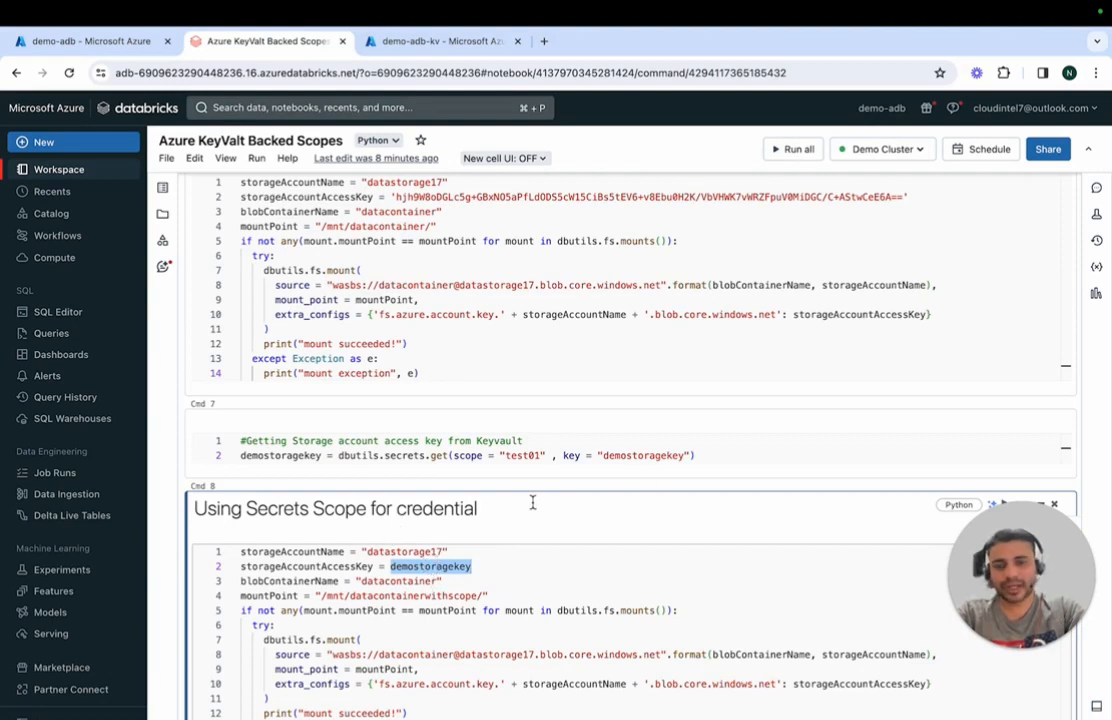
Step: Examine how demostoragekey is fetched from scope test01 with dbutils.secrets.get and used in the mount code under Using Secrets Scope for credential
left_click(729, 454)
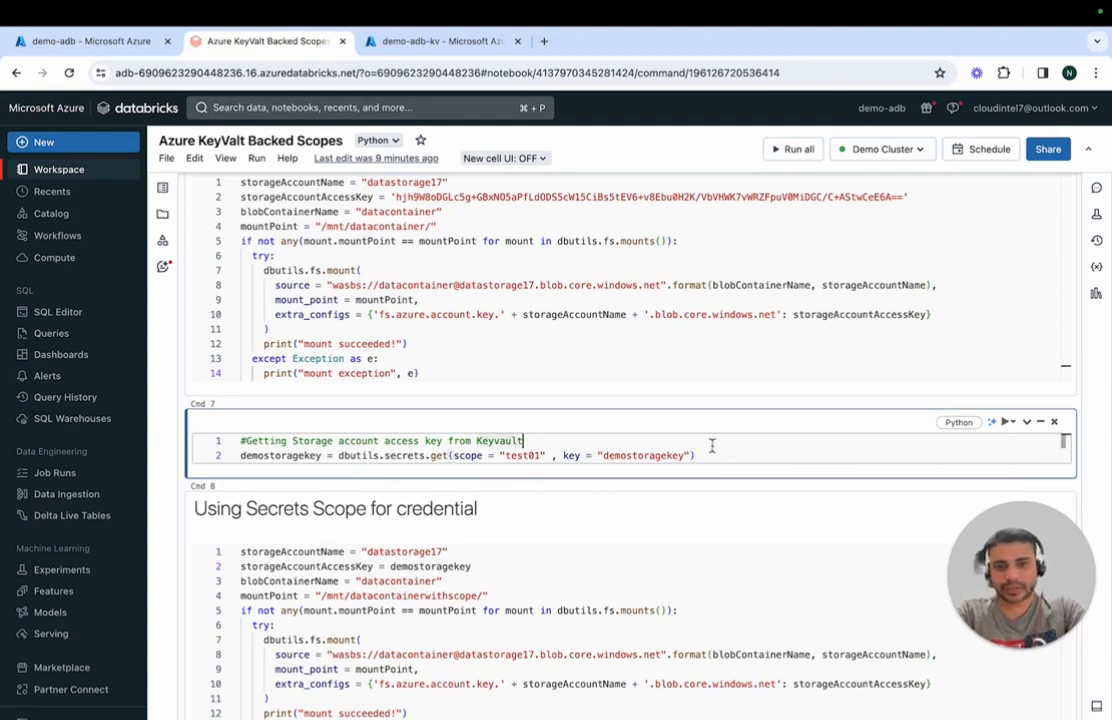
left_click_drag(718, 452, 212, 441)
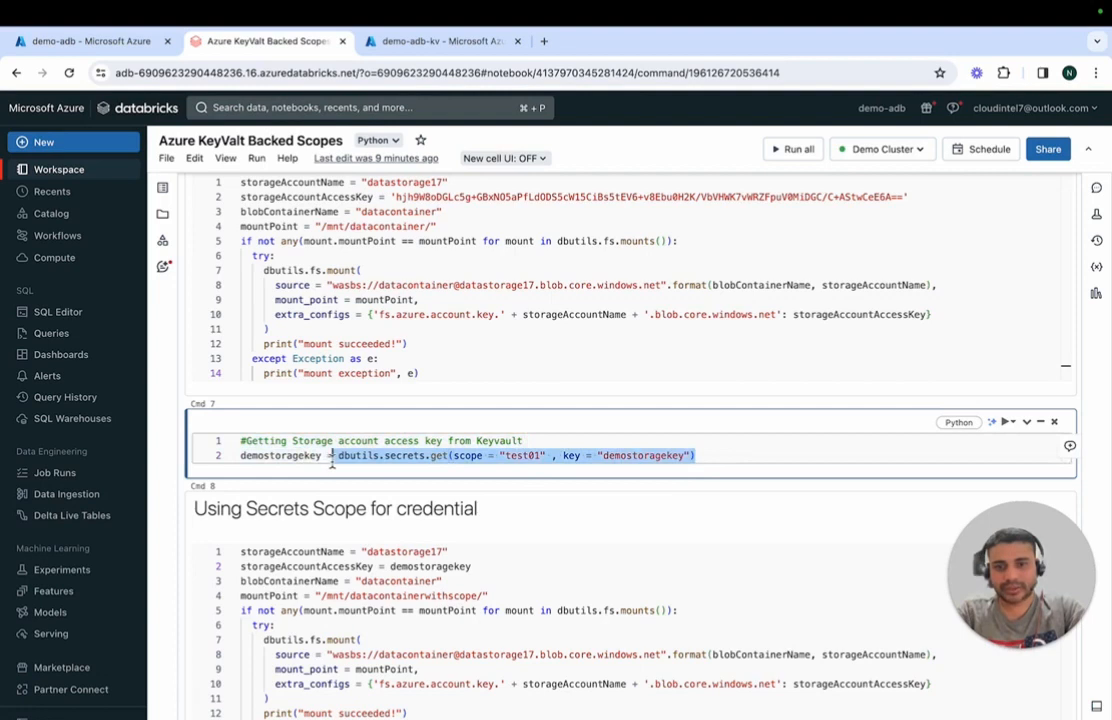
double_click(282, 456)
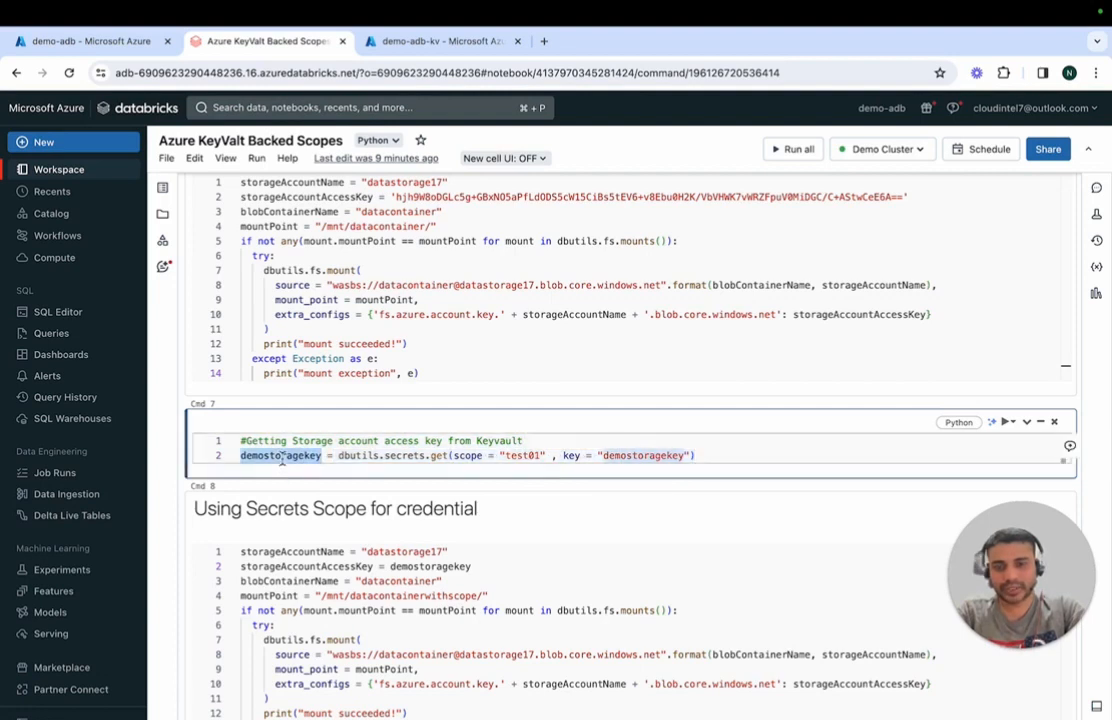
double_click(456, 567)
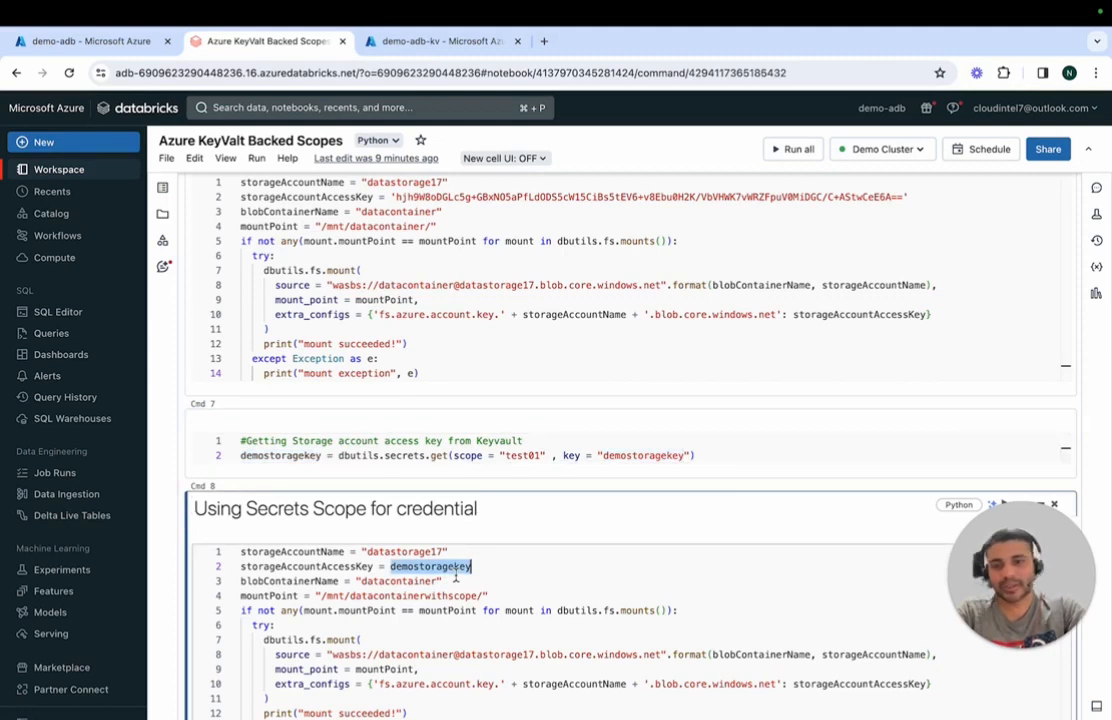
key("Down")
key("Down")
key("Down")
key("Down")
key("Down")
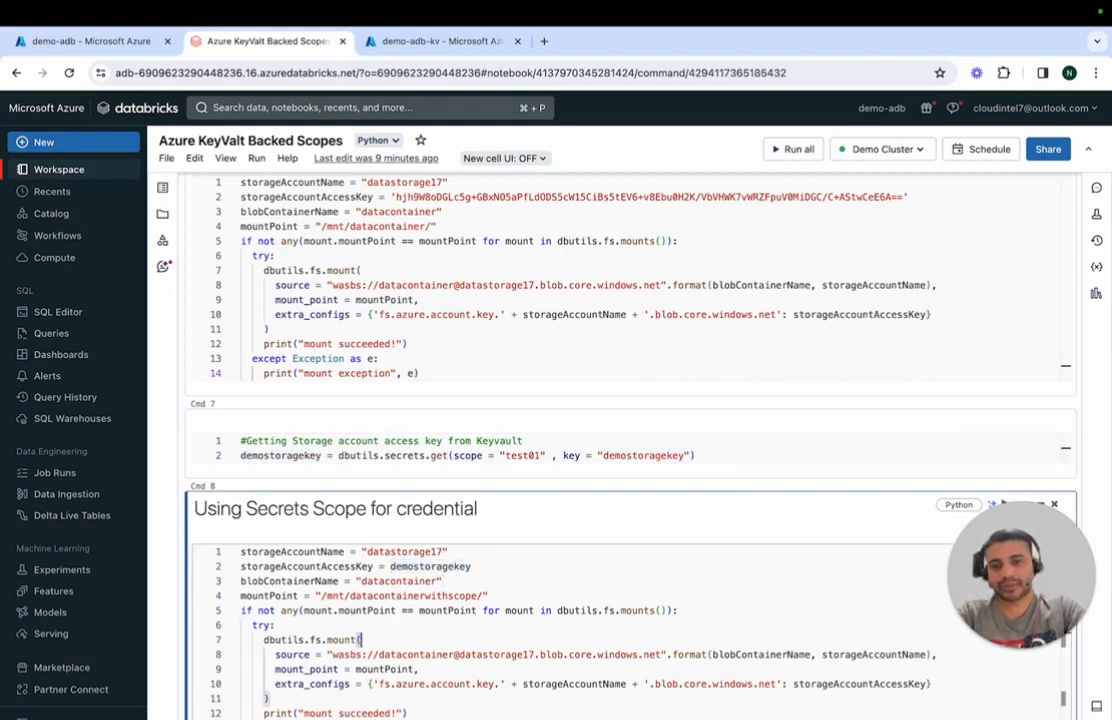
key("Down")
key("Down")
key("Down")
key("Down")
key("Down")
key("Down")
key("Down")
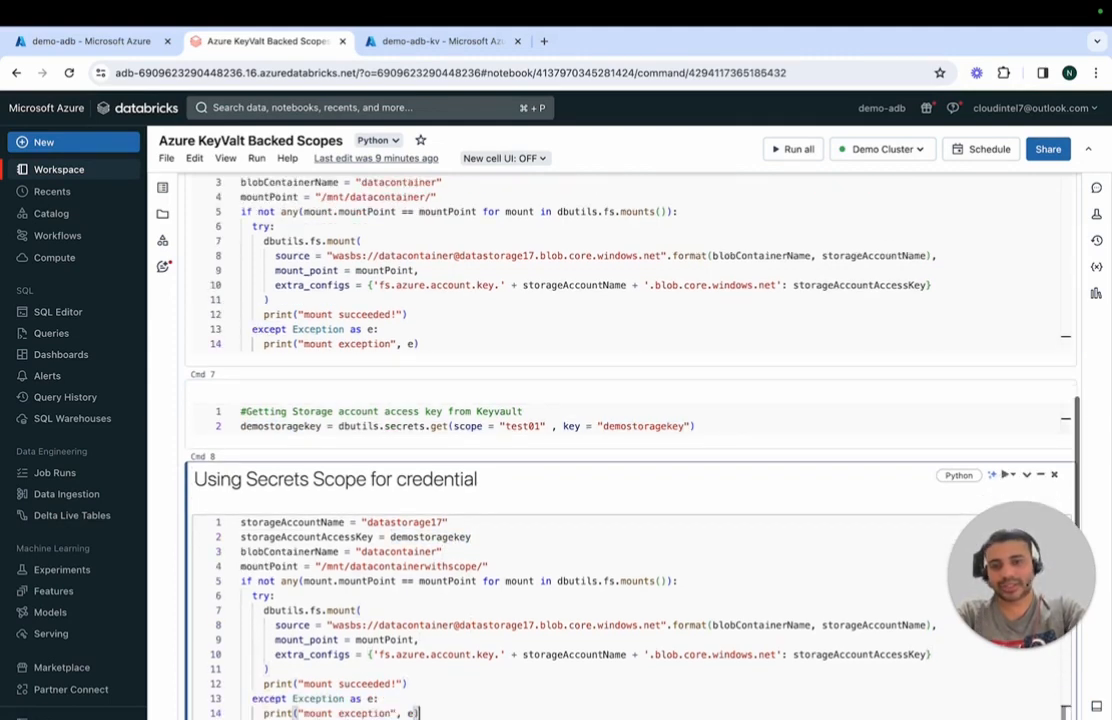
key("Down")
key("Down")
key("Down")
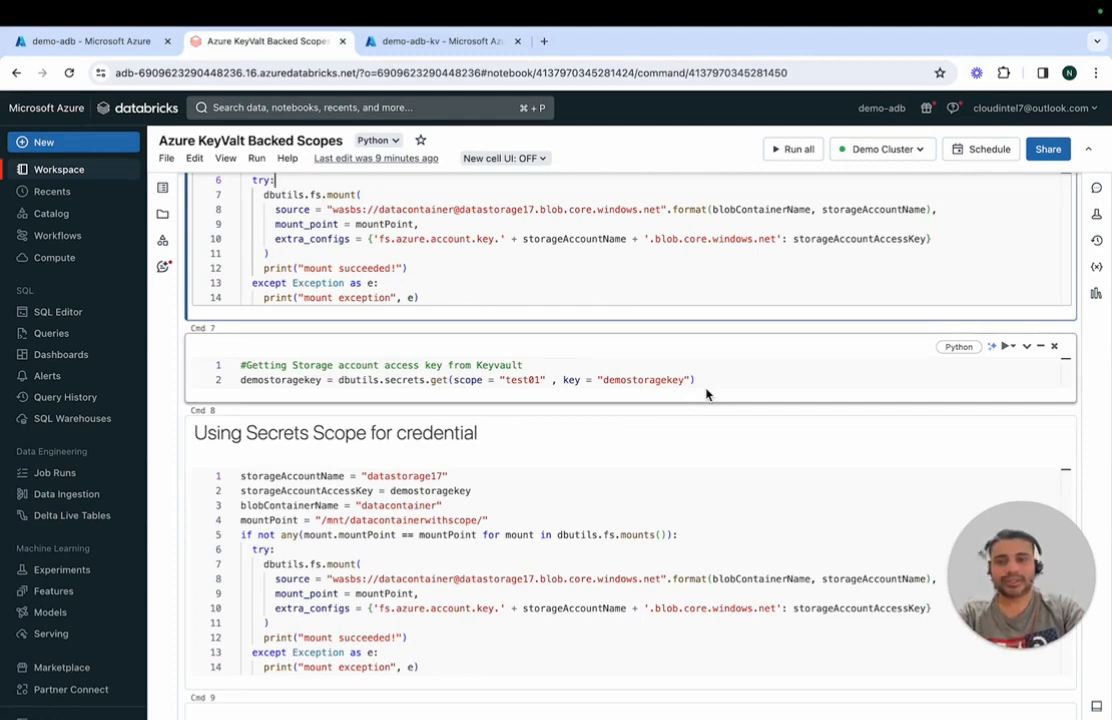
scroll(706, 394, "up", 5)
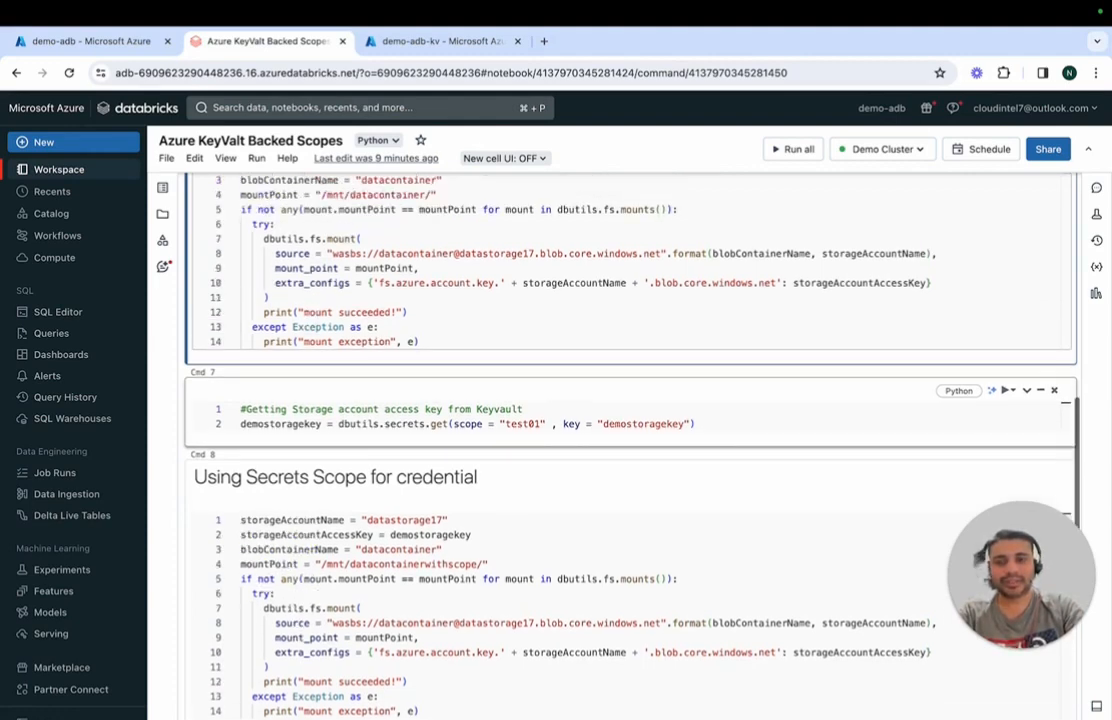
scroll(267, 214, "up", 7)
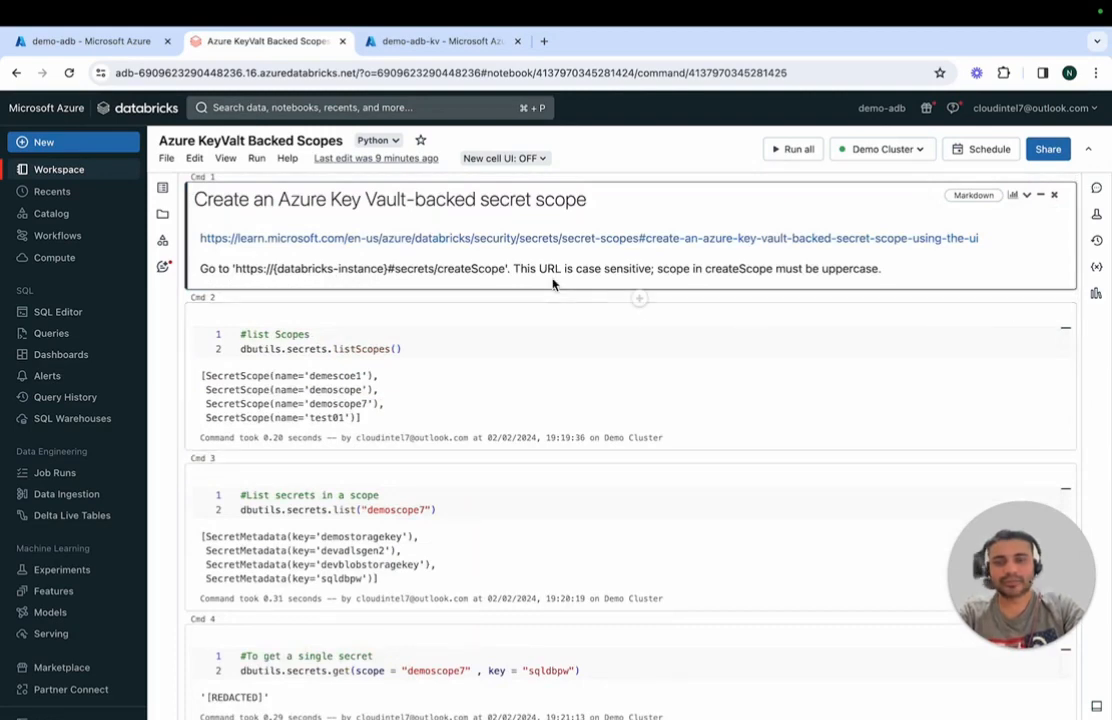
Step: Switch to the Azure portal and start a new manual secret named newkey in the demo-adb-kv key vault
left_click(416, 41)
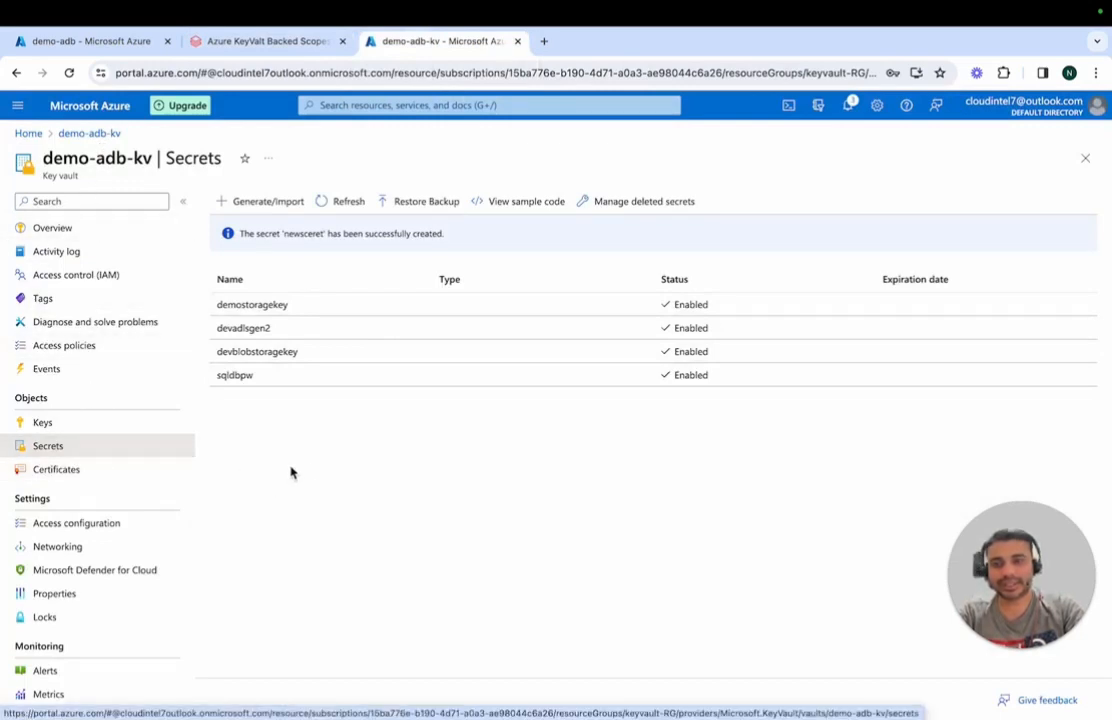
left_click(275, 212)
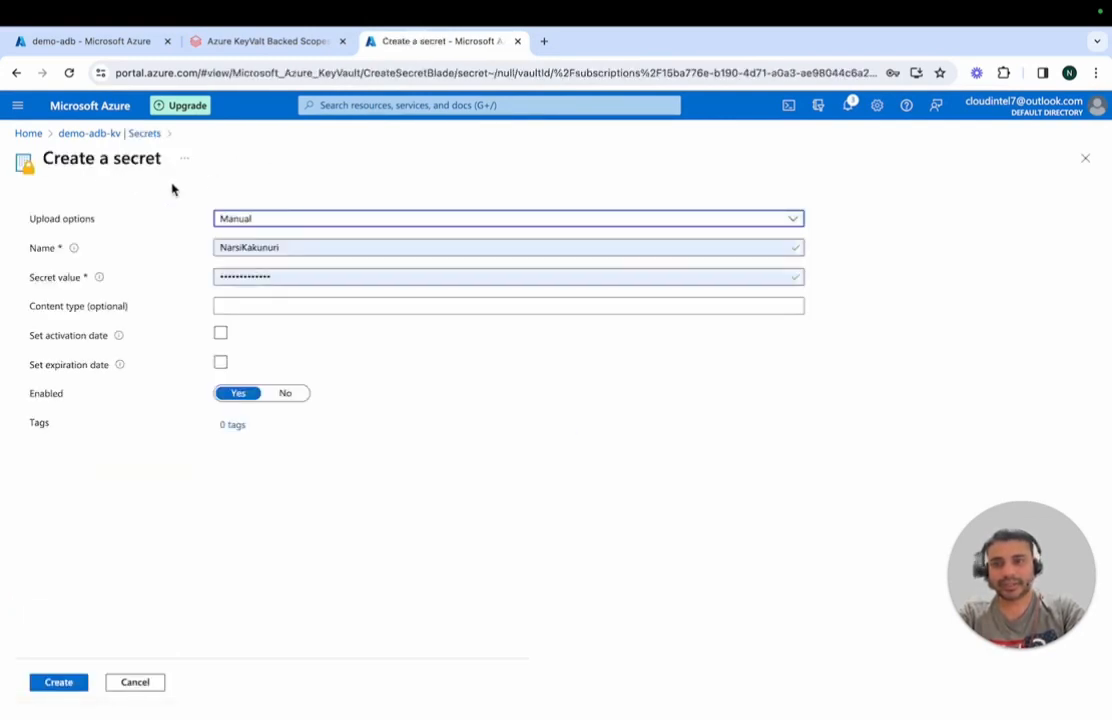
double_click(298, 245)
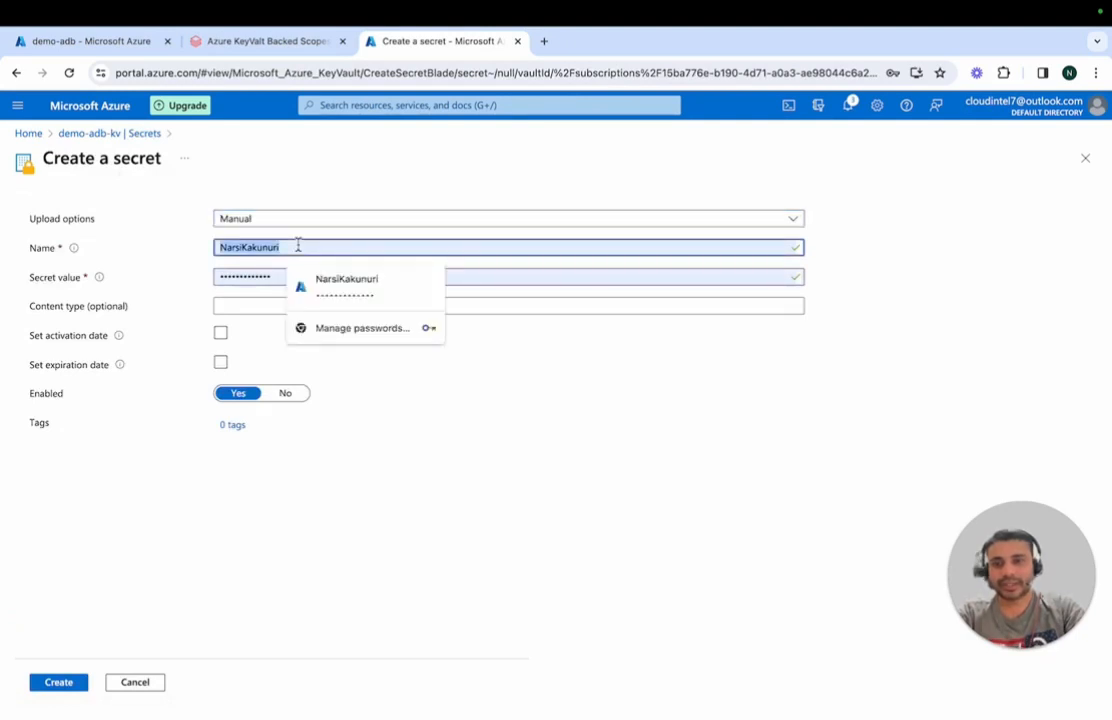
key("BackSpace")
type("newkey")
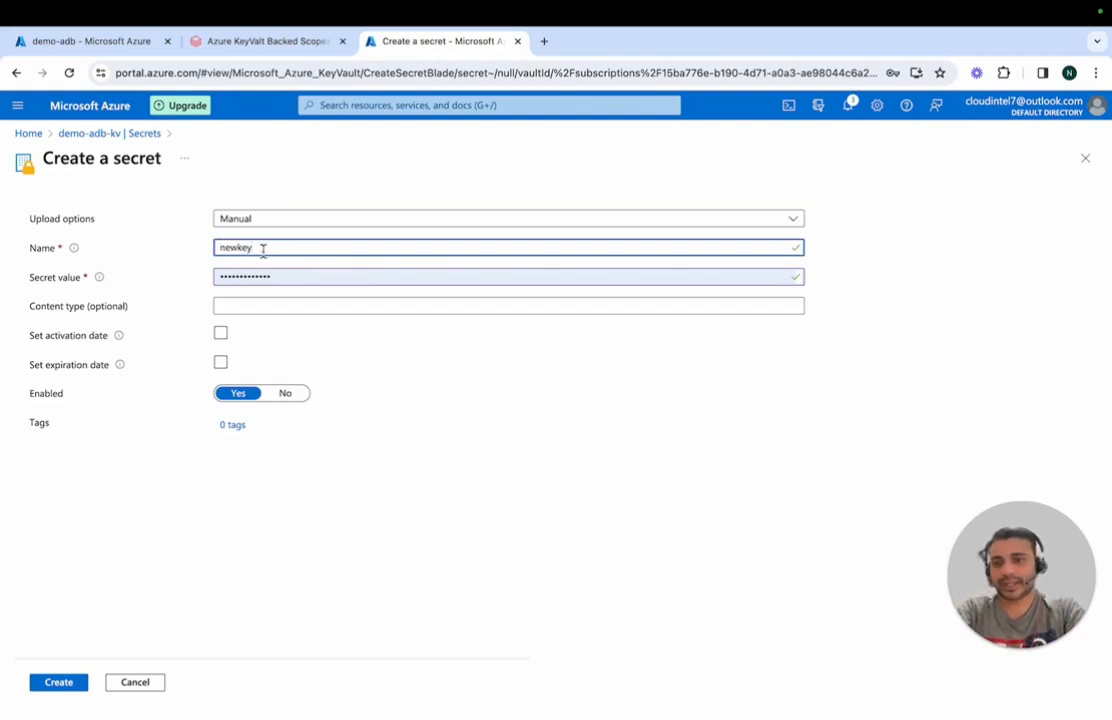
Step: Replace the prefilled secret value with a new secret value and create the newkey secret
left_click(275, 277)
double_click(276, 281)
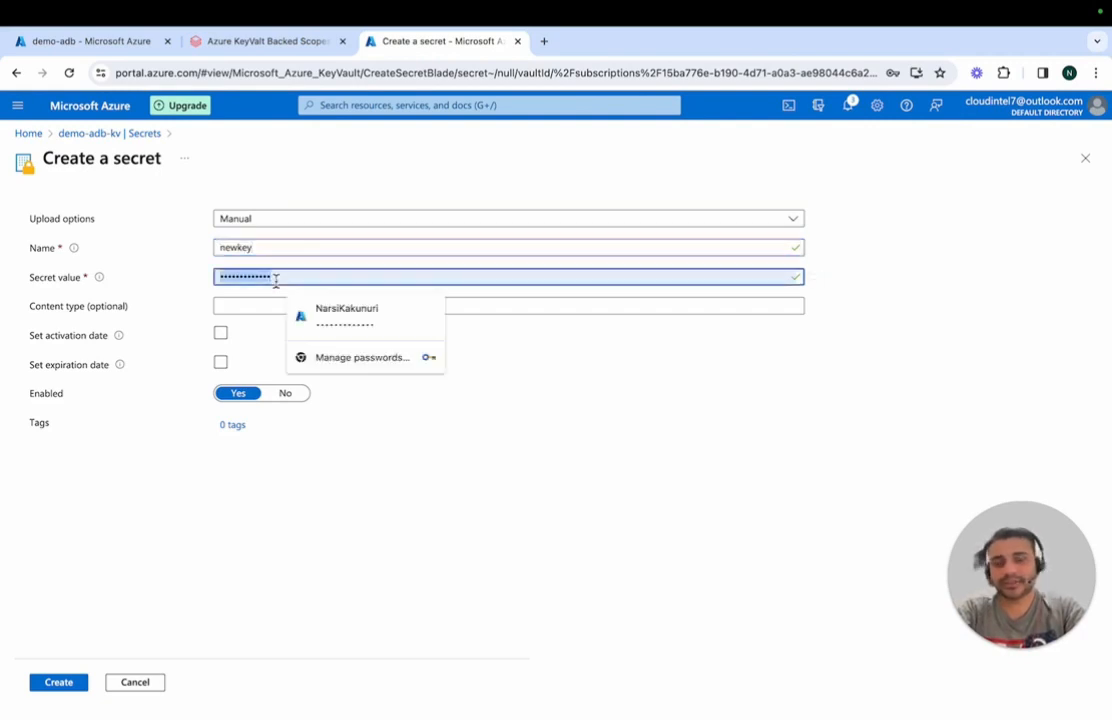
key("BackSpace")
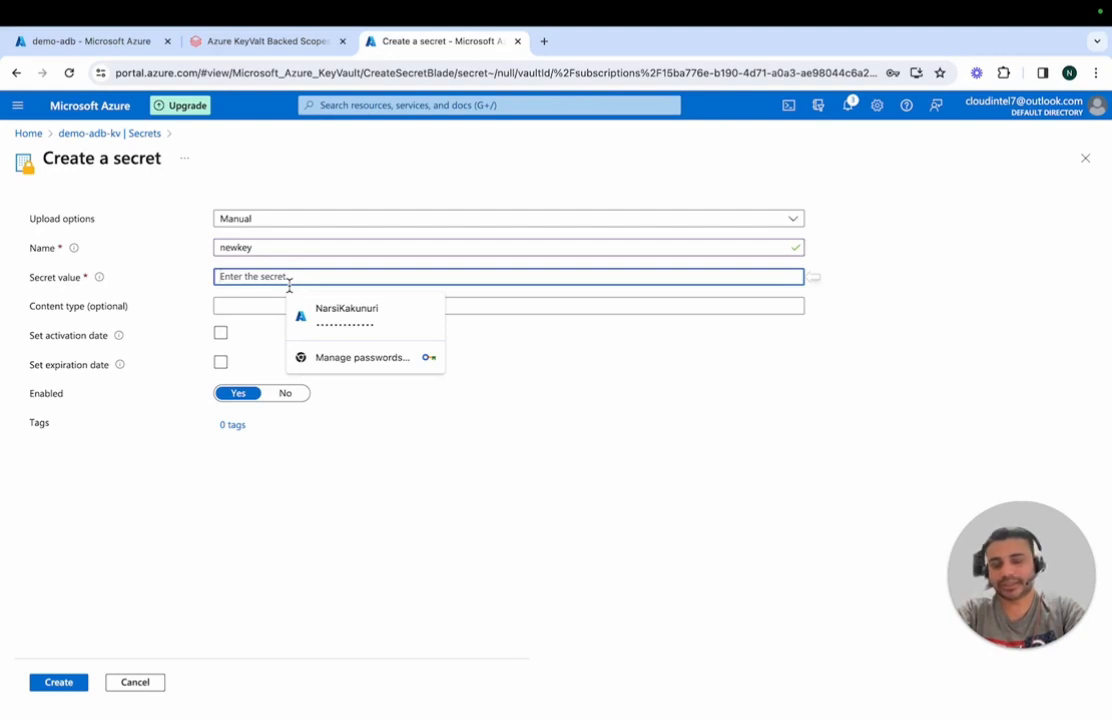
type("••••••••••")
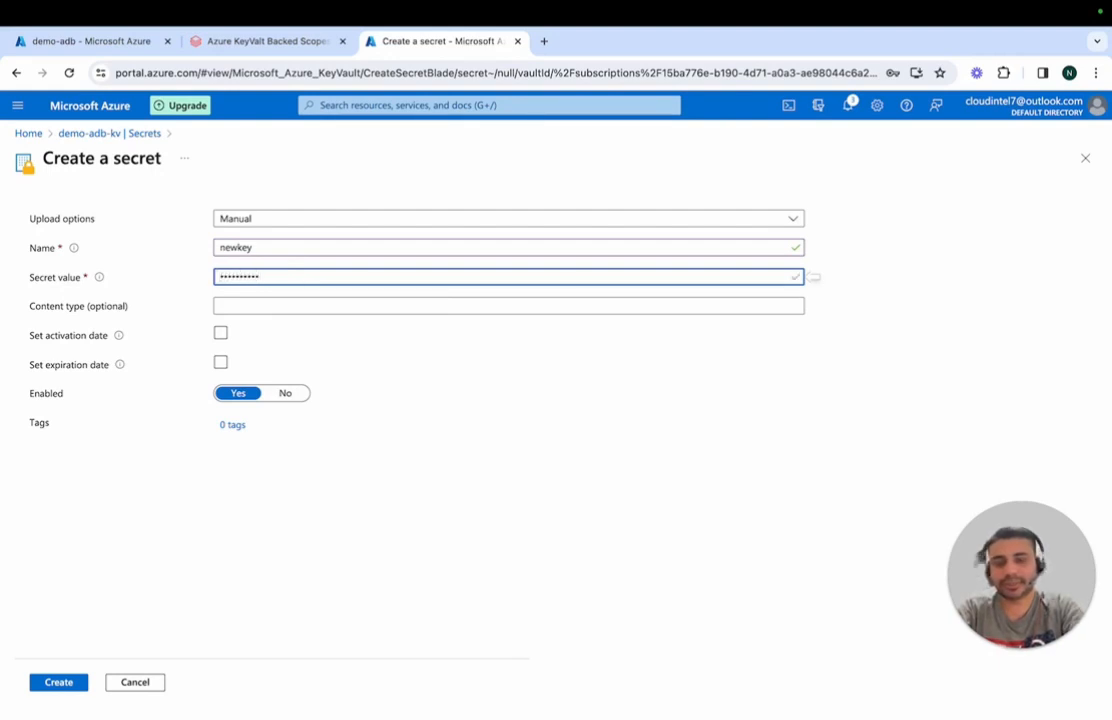
key("BackSpace")
key("BackSpace")
key("BackSpace")
key("BackSpace")
key("BackSpace")
key("BackSpace")
key("BackSpace")
key("BackSpace")
key("BackSpace")
key("BackSpace")
type("••")
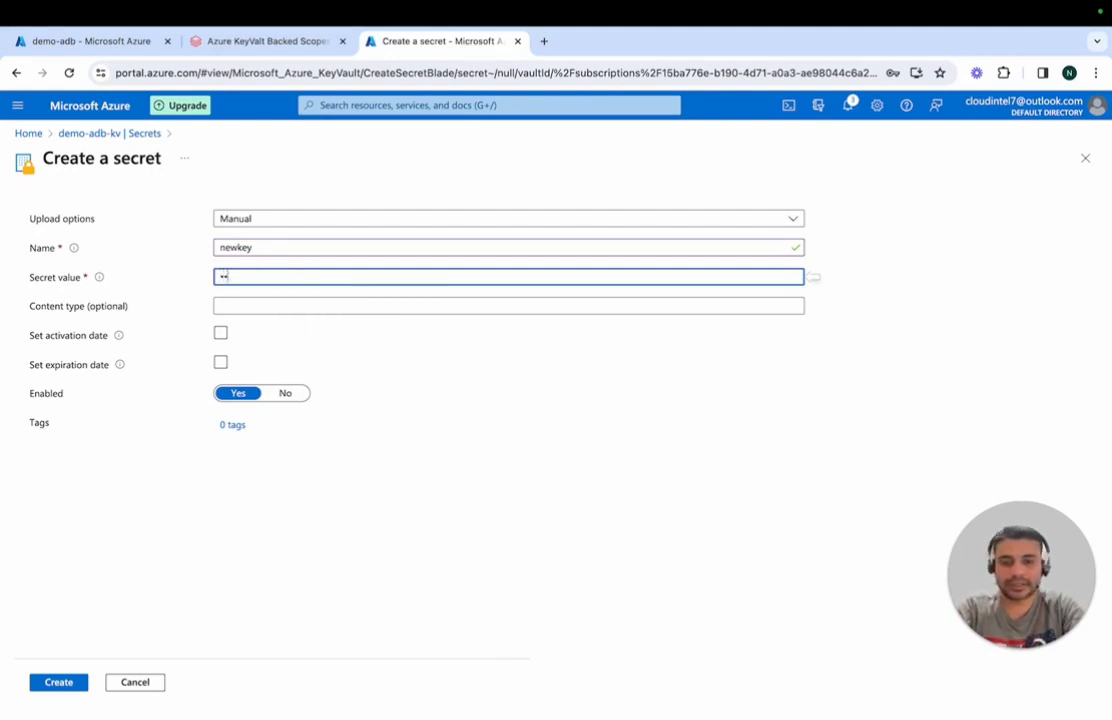
type("••••••")
left_click(66, 687)
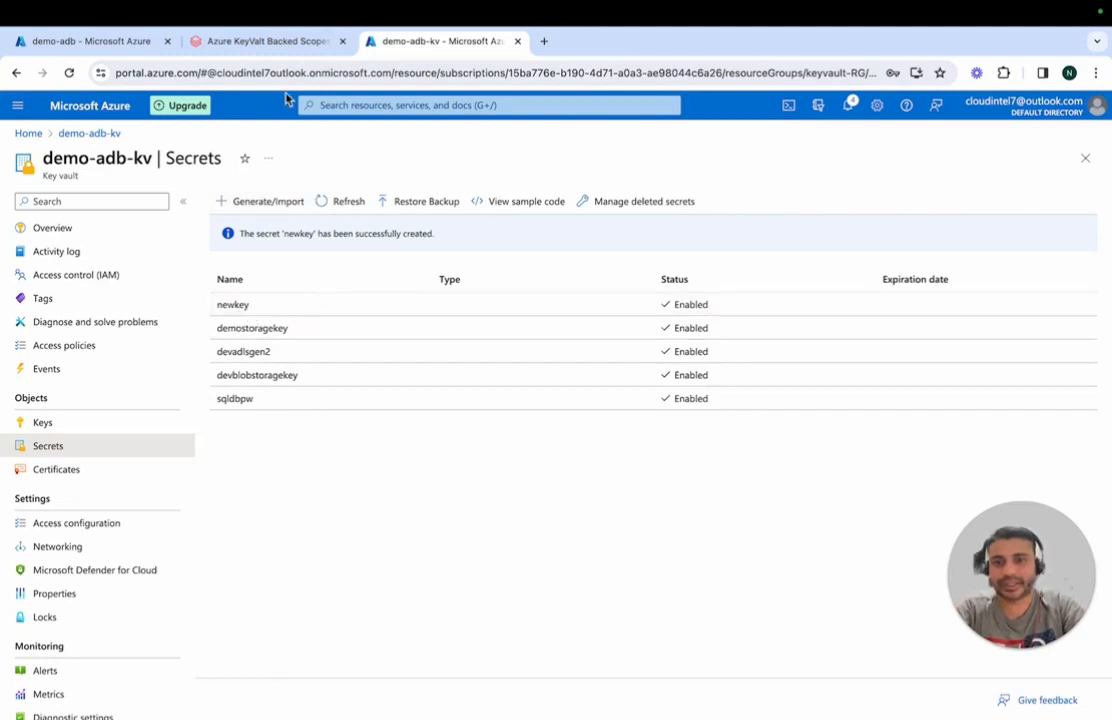
Step: Return to the Databricks notebook and rerun the dbutils.secrets.list cell for demoscope7
left_click(270, 41)
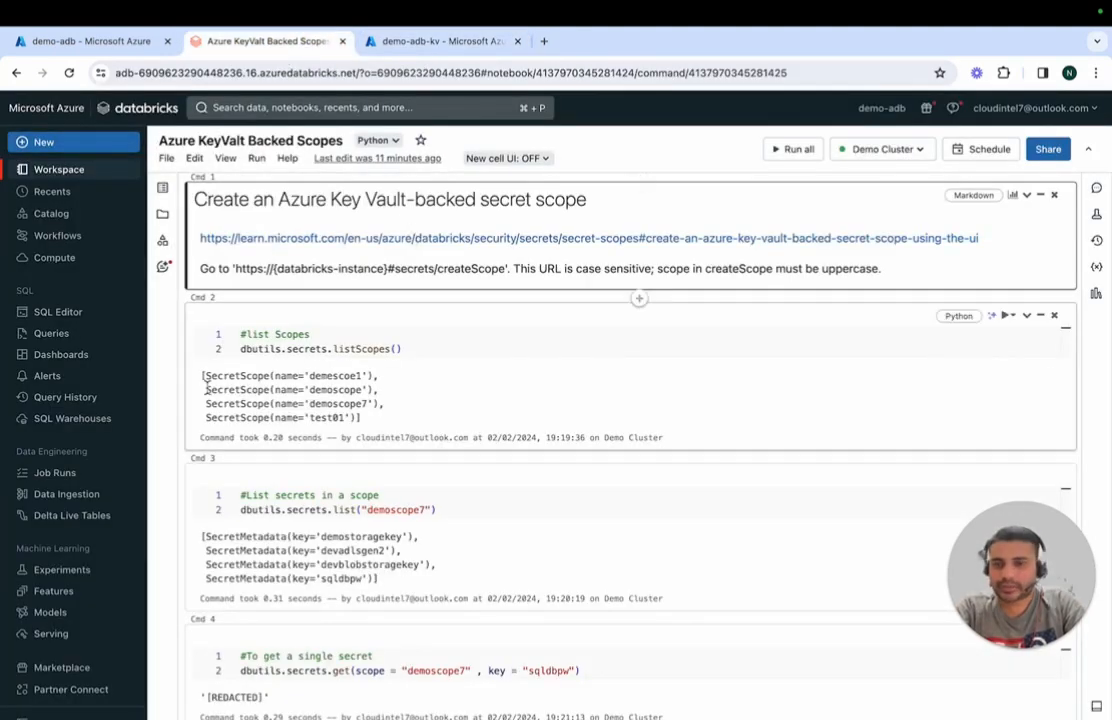
left_click(470, 532)
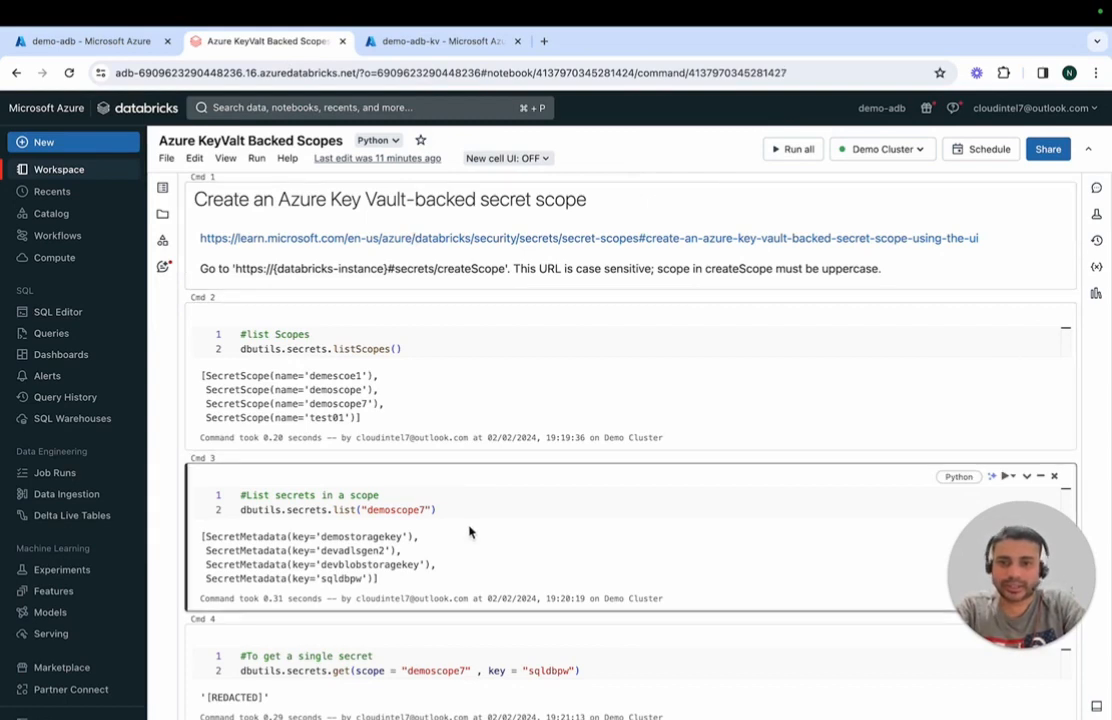
left_click(475, 504)
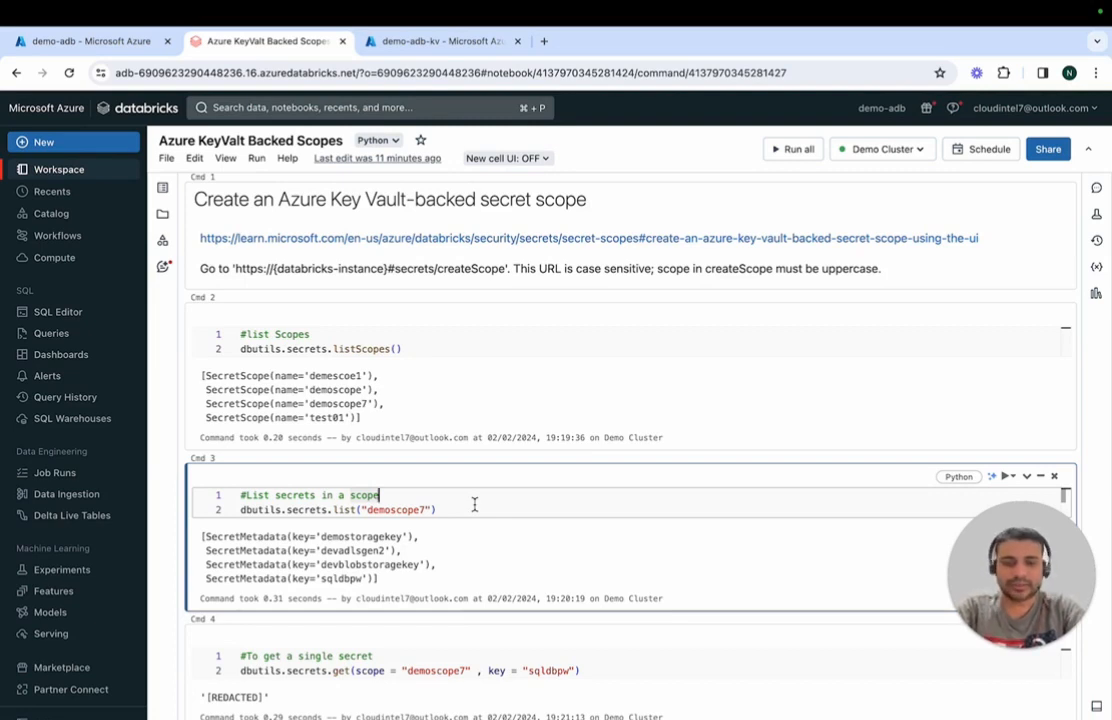
key("ctrl+Return")
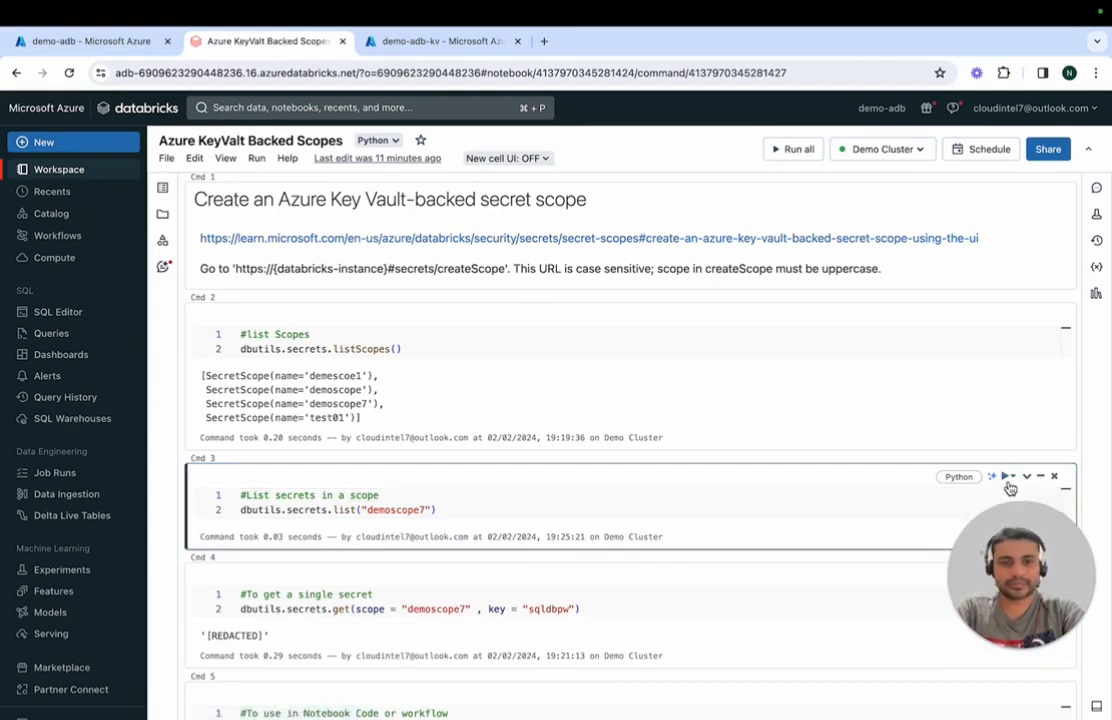
left_click(997, 501)
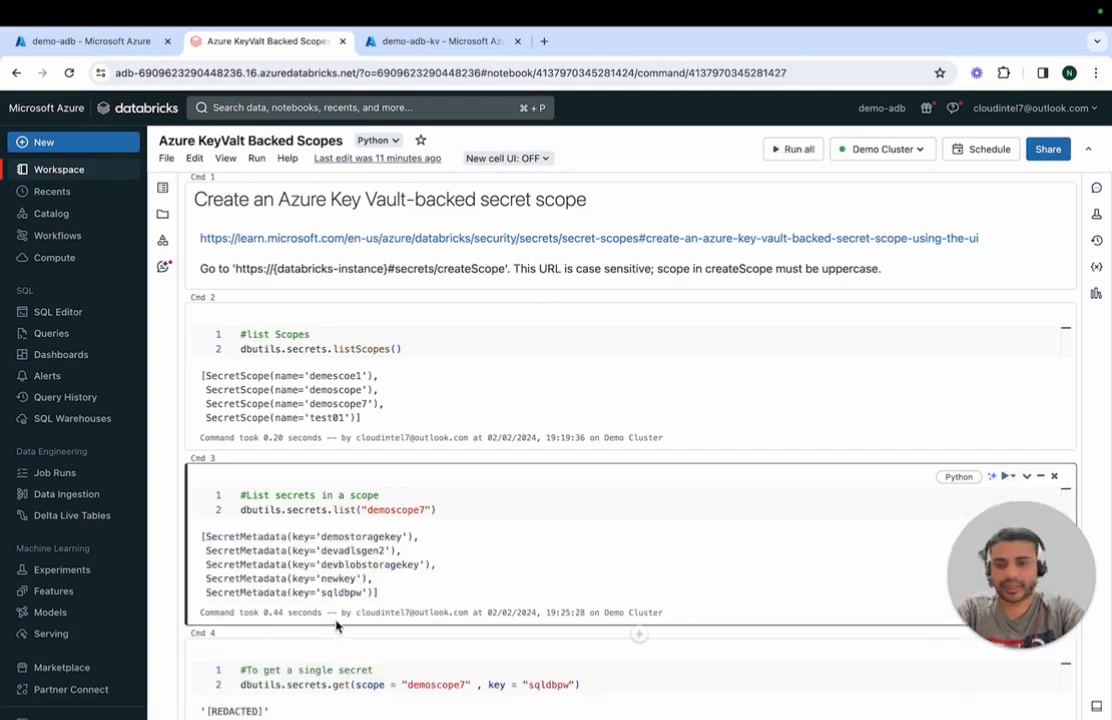
Step: Check the refreshed demoscope7 secrets output for the newkey entry
double_click(337, 578)
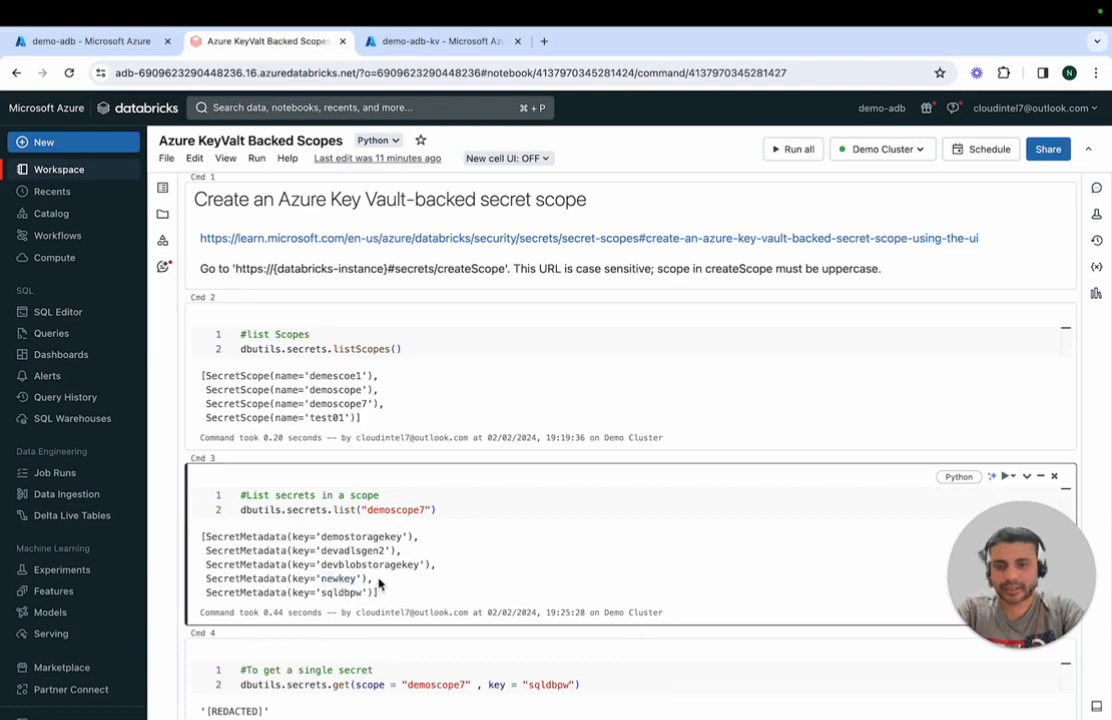
left_click_drag(373, 579, 213, 570)
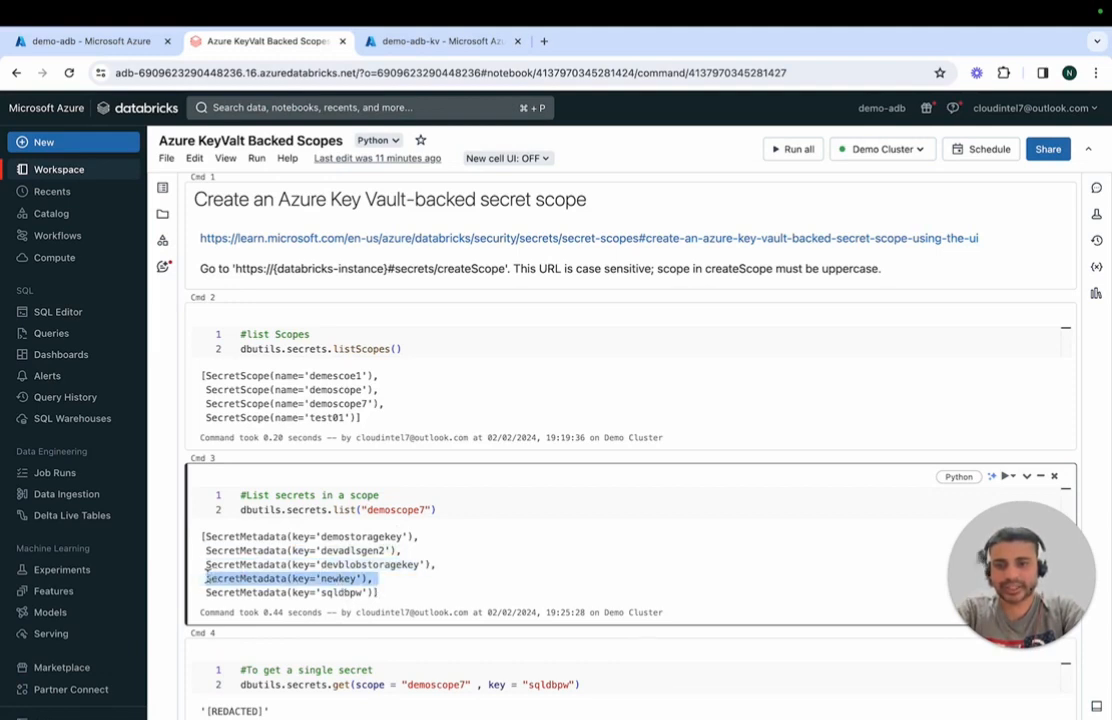
left_click(408, 578)
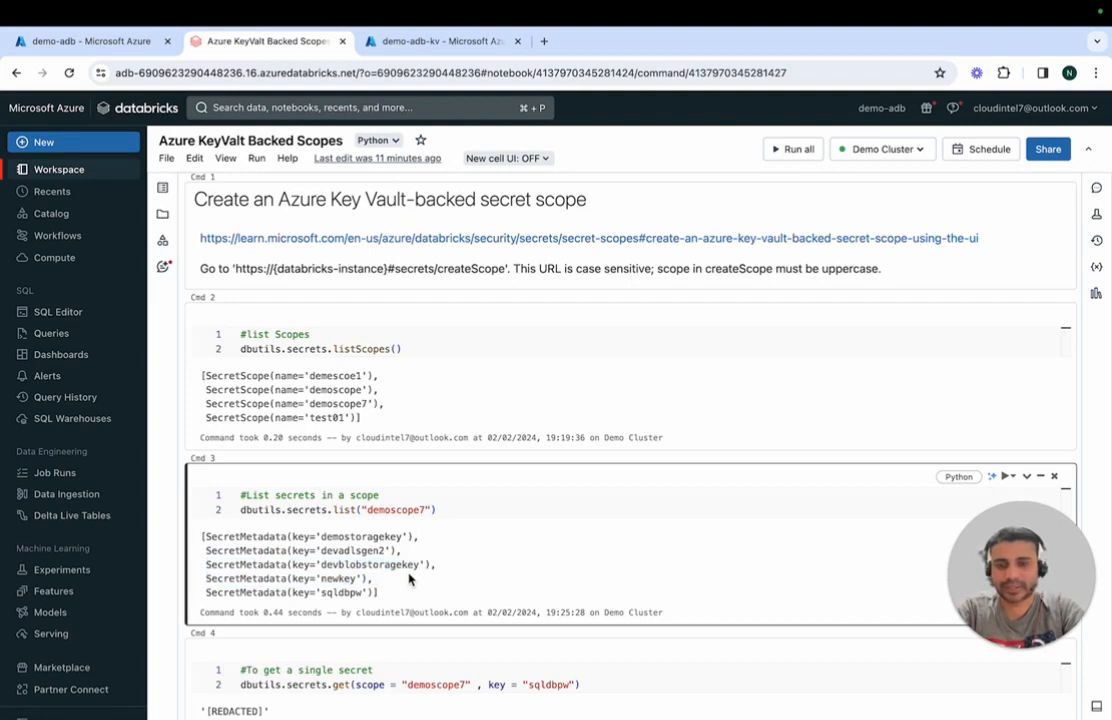